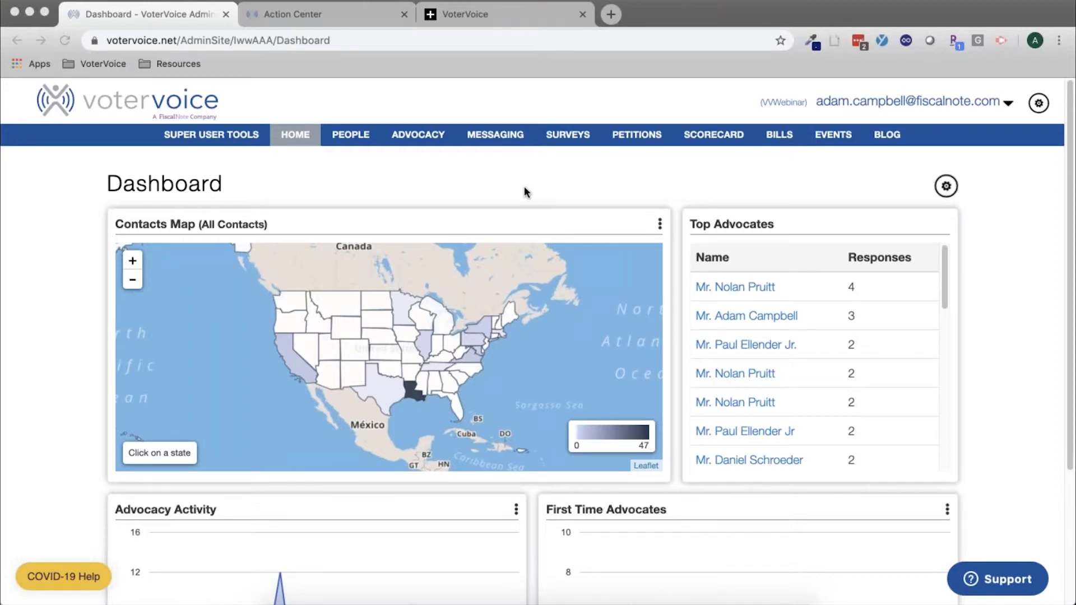
Open the Manage Bills page and bring up the bill search, keeping U.S. as the jurisdiction
{"action": "left_click", "coordinate": [777, 138]}
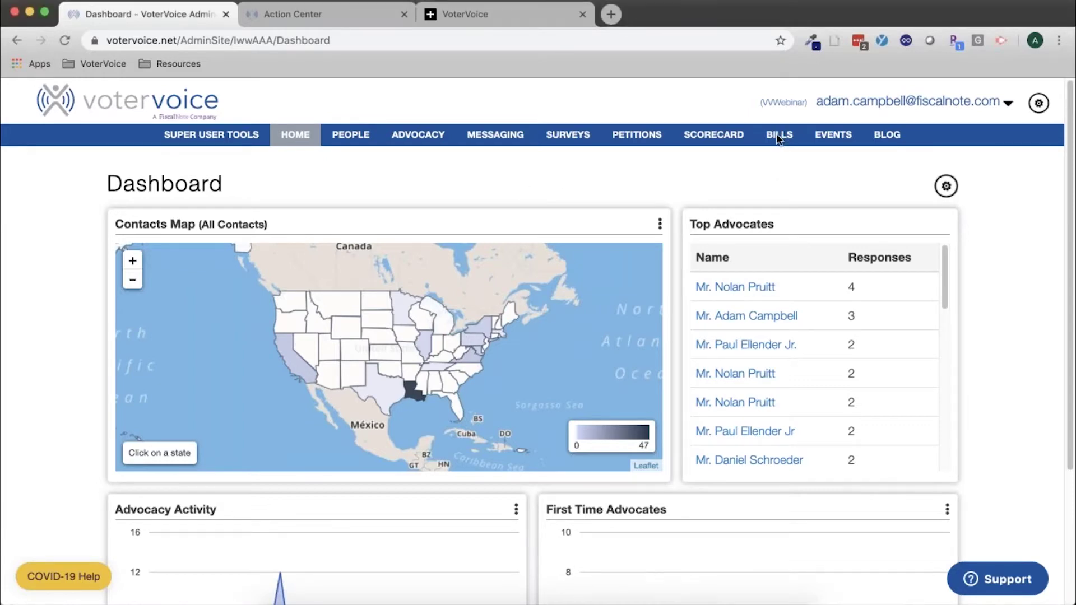
{"action": "mouse_move", "coordinate": [778, 138]}
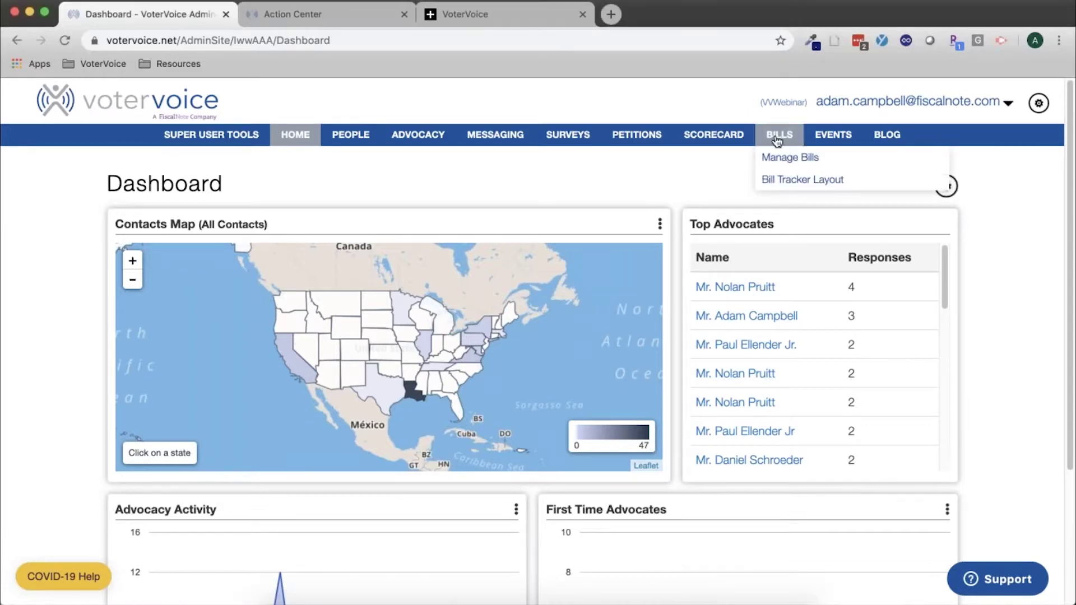
{"action": "left_click", "coordinate": [794, 163]}
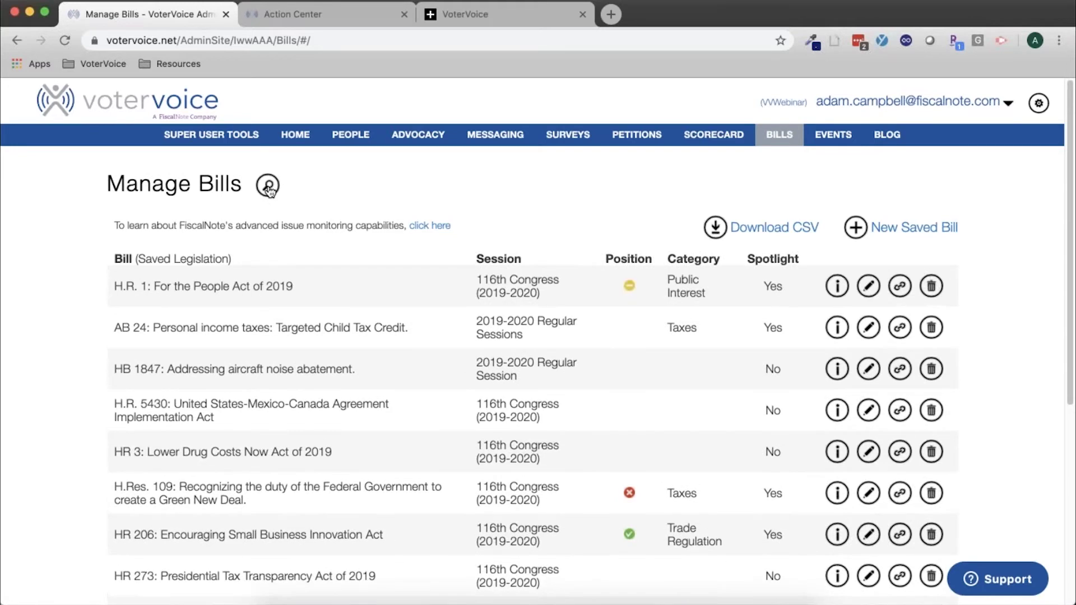
{"action": "left_click", "coordinate": [268, 186]}
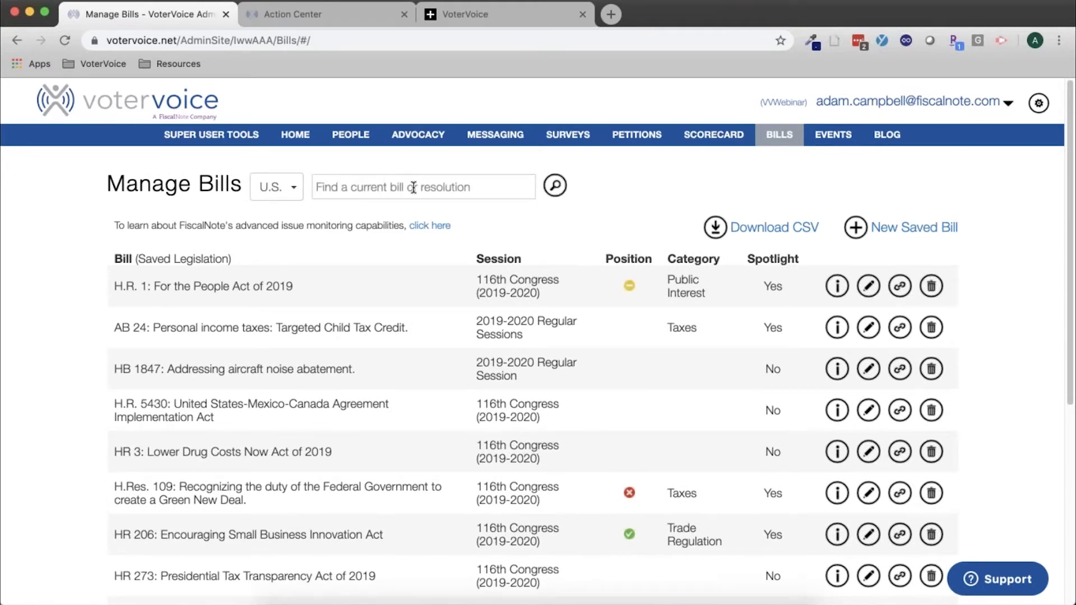
{"action": "left_click", "coordinate": [287, 197]}
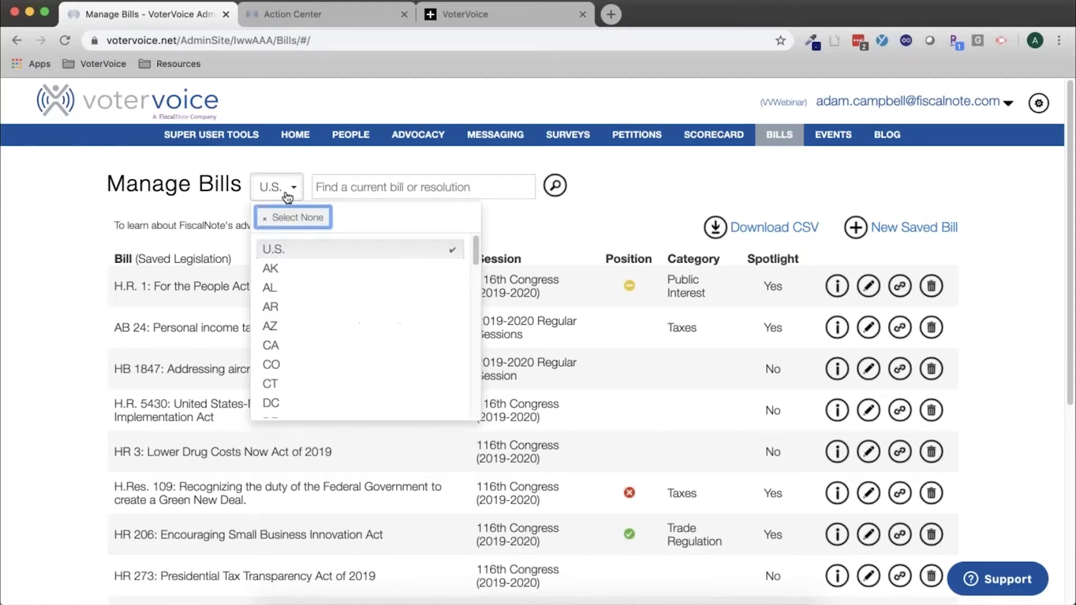
{"action": "left_click", "coordinate": [350, 189]}
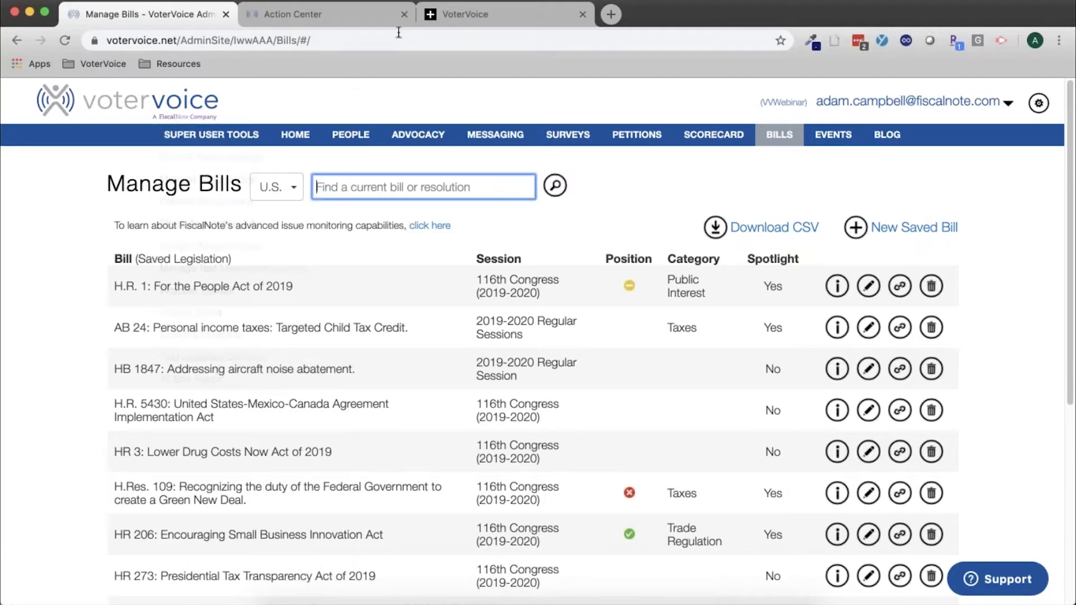
Switch to the public Action Center and view the details of H.R. 1994 from its legislation search
{"action": "left_click", "coordinate": [472, 15]}
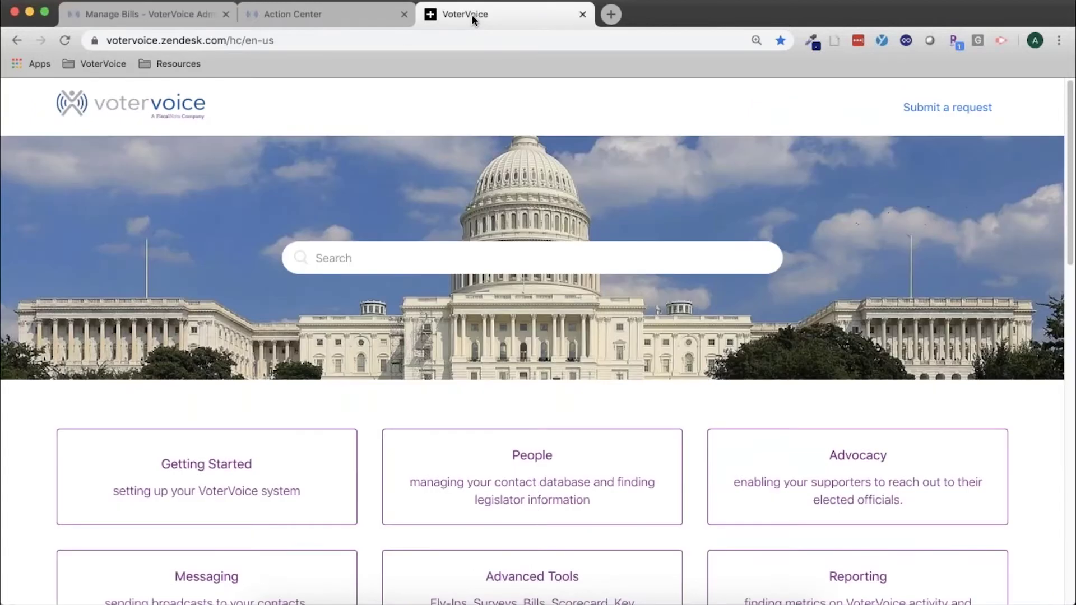
{"action": "left_click", "coordinate": [375, 25]}
{"action": "scroll", "coordinate": [592, 182], "scroll_direction": "down", "scroll_amount": 3}
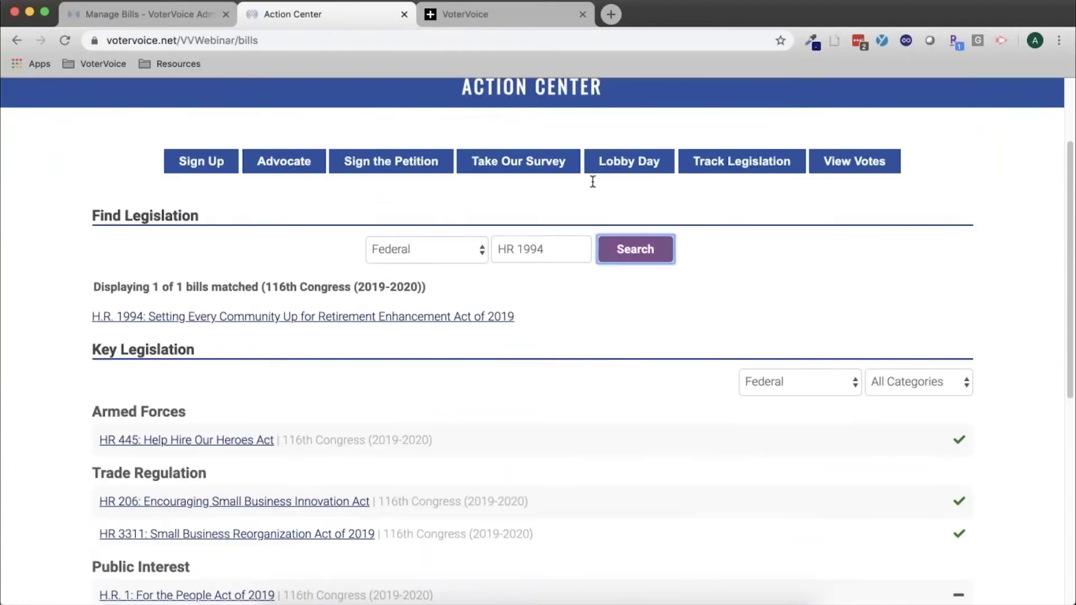
{"action": "scroll", "coordinate": [592, 183], "scroll_direction": "down", "scroll_amount": 3}
{"action": "scroll", "coordinate": [594, 188], "scroll_direction": "up", "scroll_amount": 3}
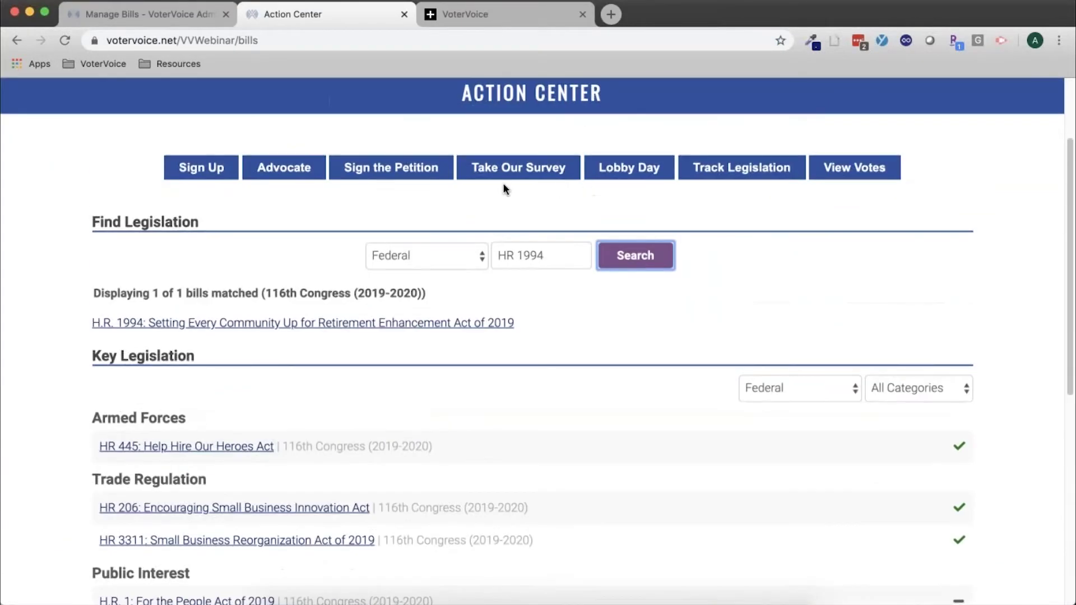
{"action": "triple_click", "coordinate": [555, 255]}
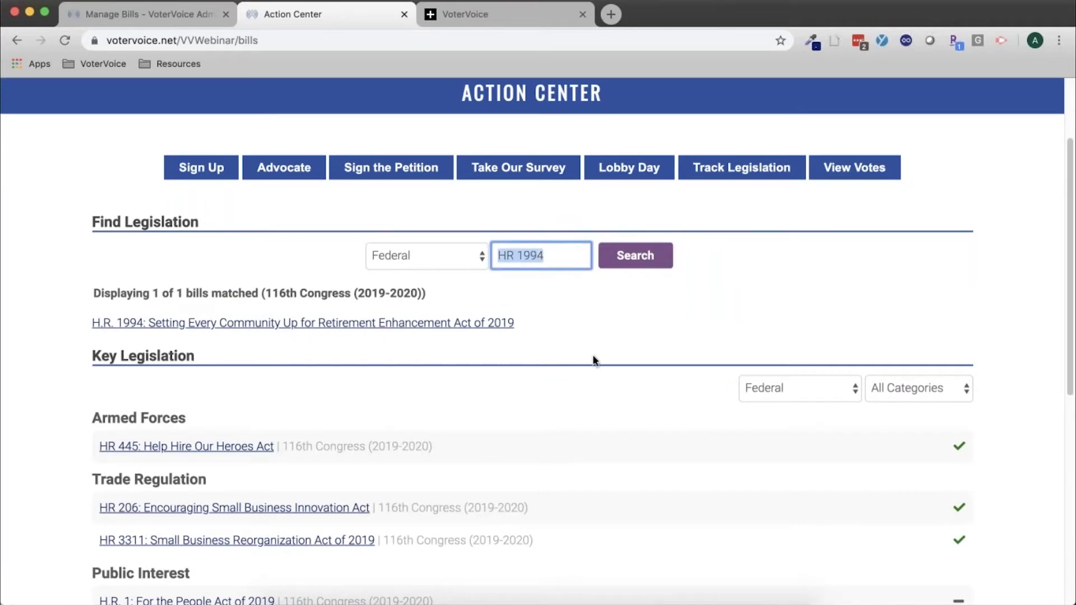
{"action": "left_click", "coordinate": [300, 323]}
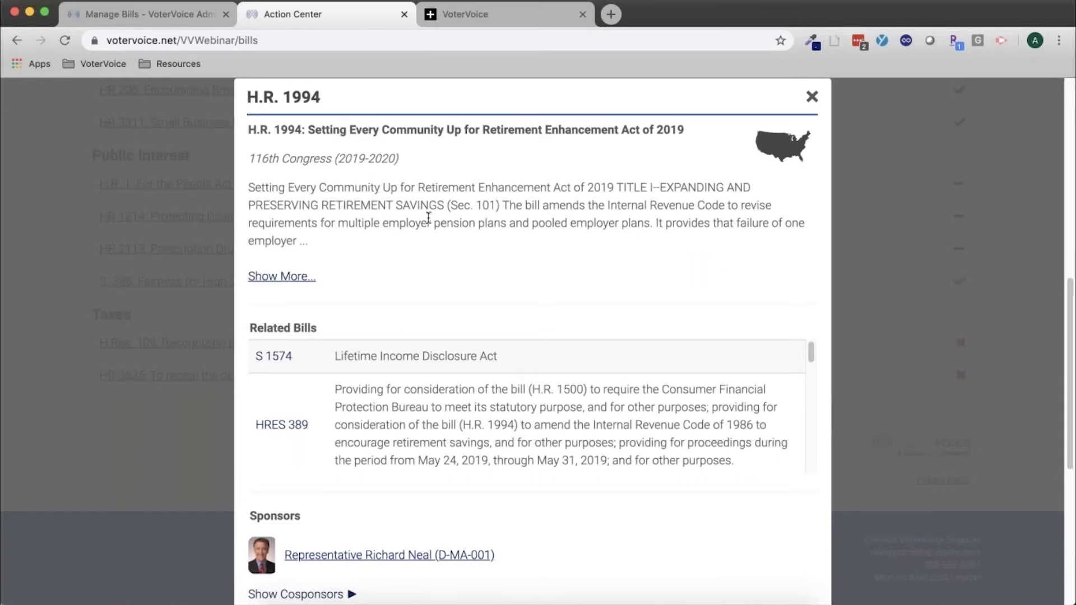
{"action": "left_click", "coordinate": [812, 99]}
Return to Manage Bills and search the U.S. bills for HR 1994
{"action": "left_click", "coordinate": [181, 13]}
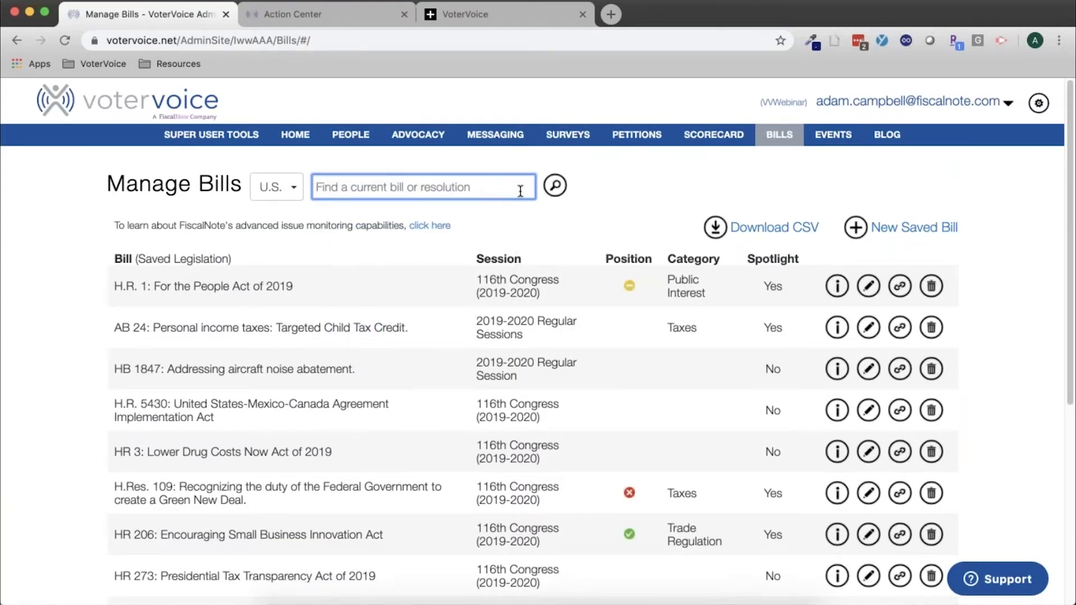
{"action": "type", "text": "H"}
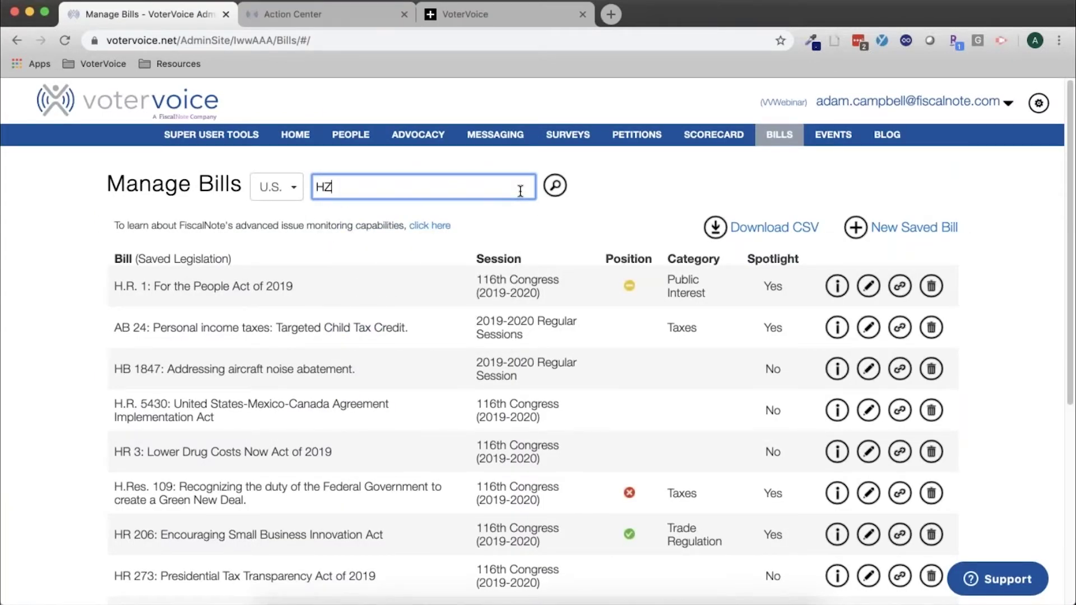
{"action": "type", "text": "R a"}
{"action": "key", "text": "BackSpace"}
{"action": "type", "text": "1994"}
{"action": "key", "text": "Return"}
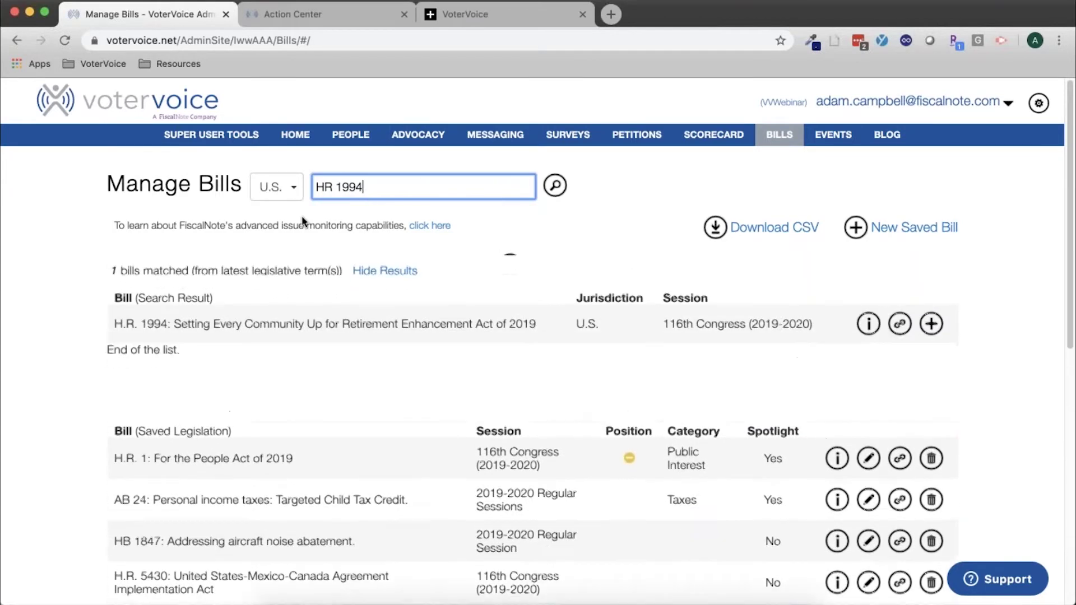
Open the information for the H.R. 1994 search result and examine its related bills, sponsors and roll call votes
{"action": "left_click", "coordinate": [868, 315]}
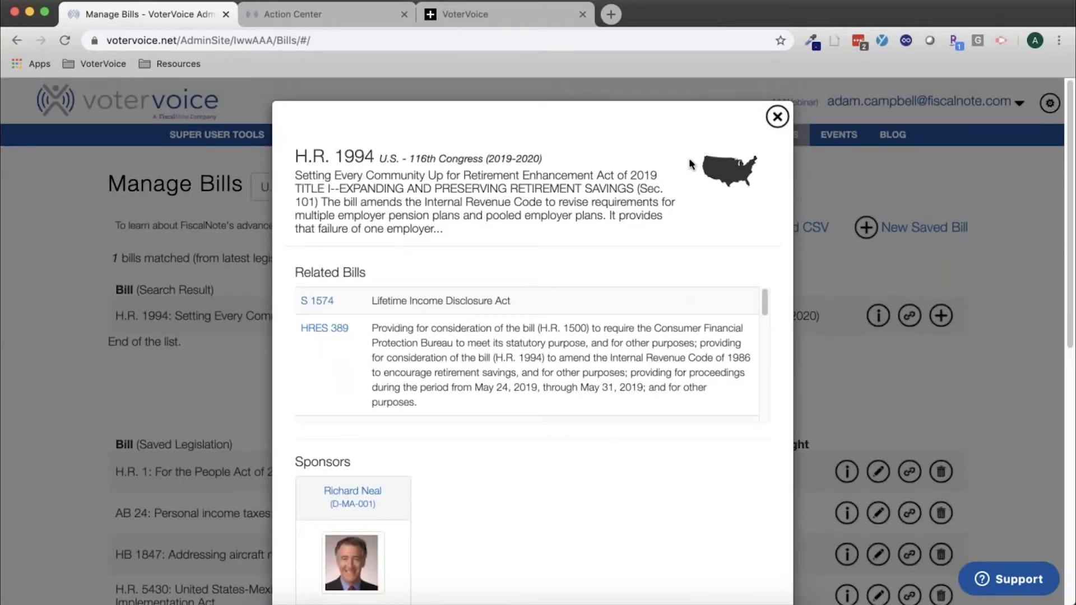
{"action": "scroll", "coordinate": [520, 252], "scroll_direction": "down", "scroll_amount": 5}
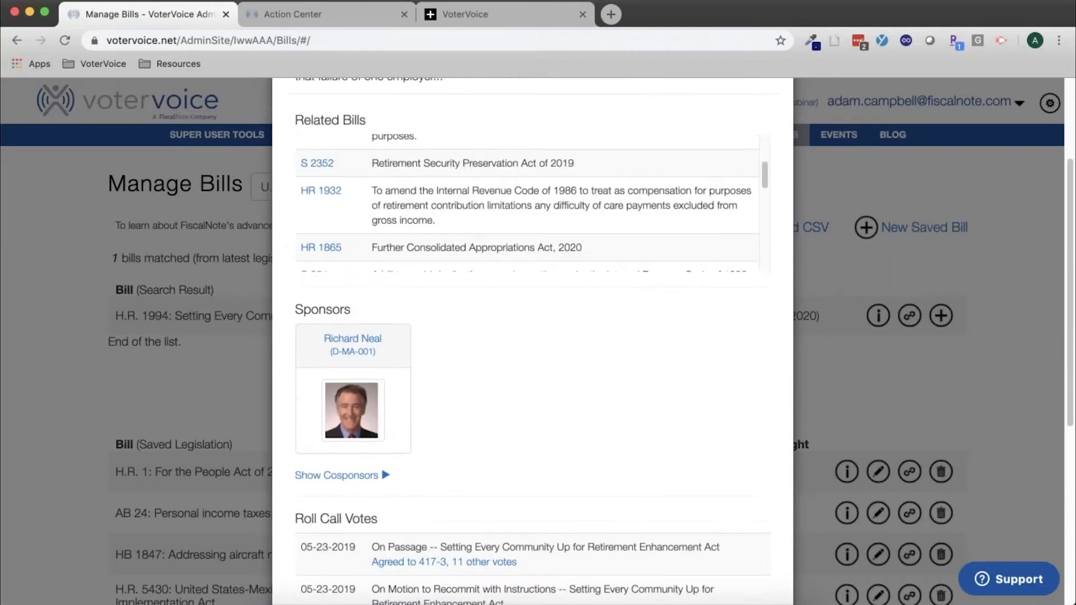
{"action": "scroll", "coordinate": [554, 338], "scroll_direction": "down", "scroll_amount": 5}
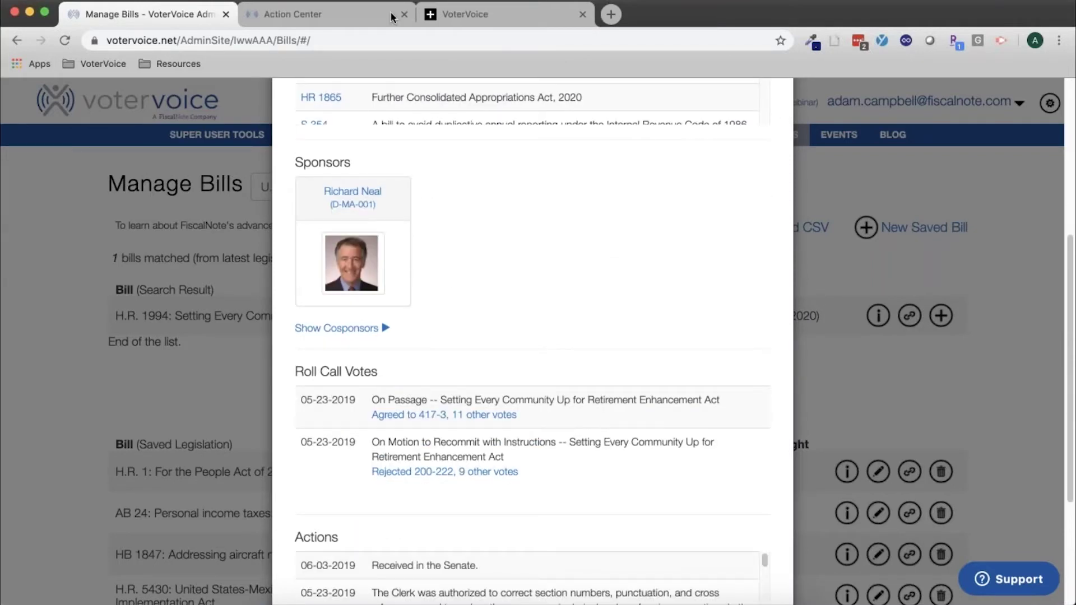
Open H.R. 1994 in the public Action Center and examine its related bills, sponsors, actions and more information for comparison
{"action": "left_click", "coordinate": [363, 14]}
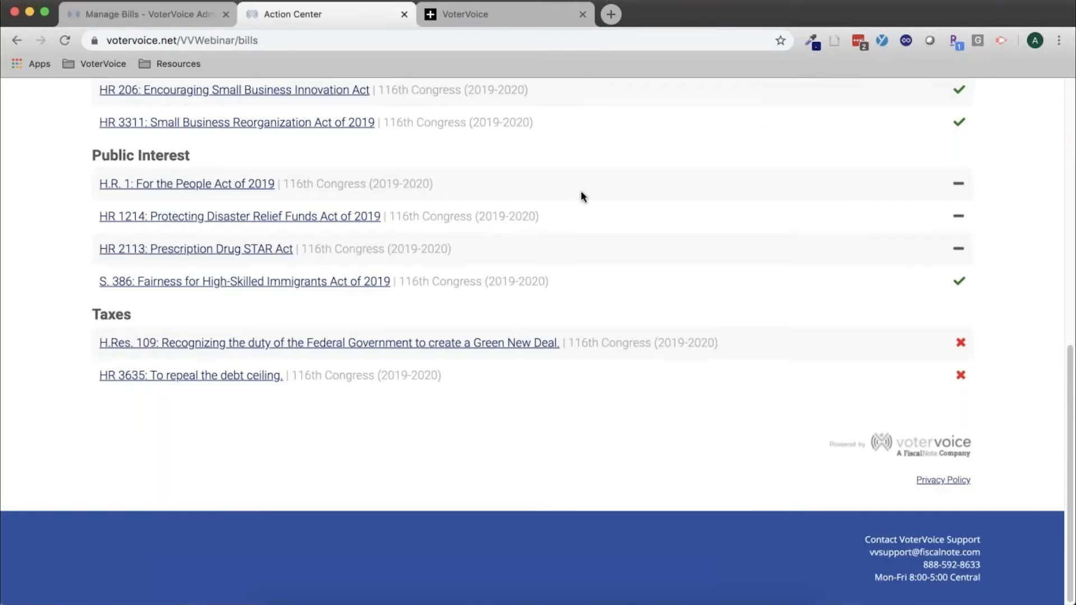
{"action": "scroll", "coordinate": [580, 193], "scroll_direction": "up", "scroll_amount": 7}
{"action": "left_click", "coordinate": [253, 301]}
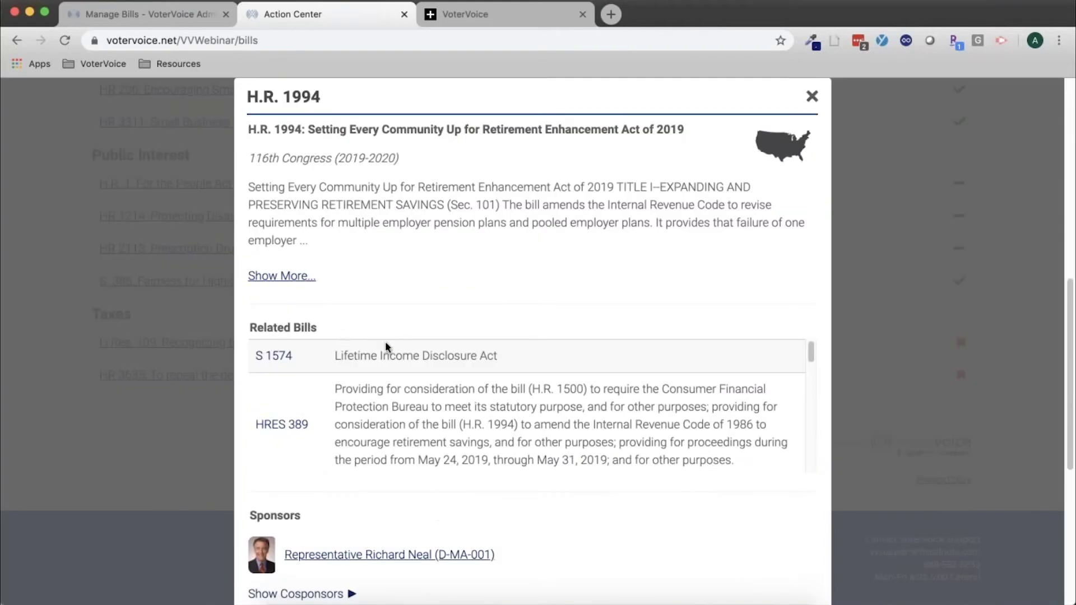
{"action": "scroll", "coordinate": [423, 348], "scroll_direction": "down", "scroll_amount": 3}
{"action": "scroll", "coordinate": [472, 404], "scroll_direction": "down", "scroll_amount": 3}
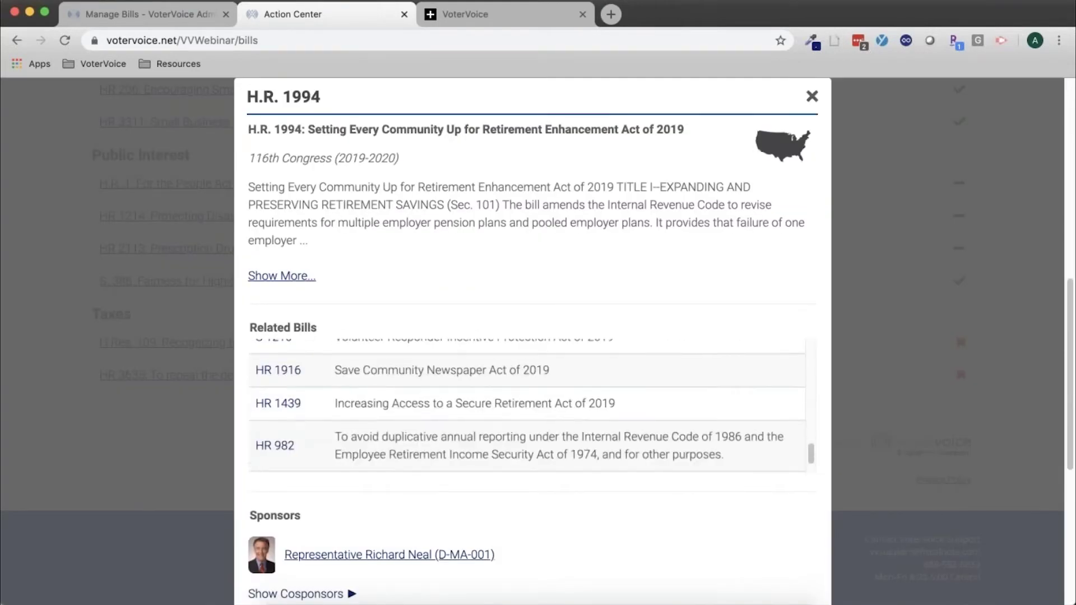
{"action": "scroll", "coordinate": [473, 414], "scroll_direction": "down", "scroll_amount": 2}
{"action": "scroll", "coordinate": [476, 417], "scroll_direction": "down", "scroll_amount": 3}
{"action": "scroll", "coordinate": [535, 455], "scroll_direction": "down", "scroll_amount": 4}
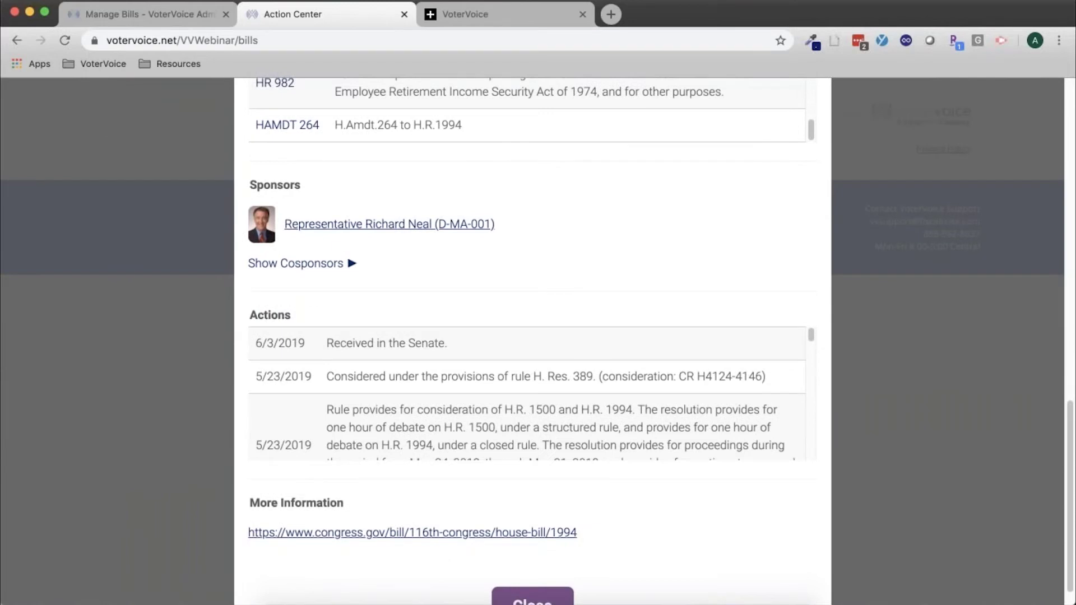
{"action": "left_click_drag", "start_coordinate": [810, 335], "coordinate": [788, 267]}
{"action": "scroll", "coordinate": [776, 259], "scroll_direction": "up", "scroll_amount": 2}
{"action": "scroll", "coordinate": [776, 259], "scroll_direction": "up", "scroll_amount": 5}
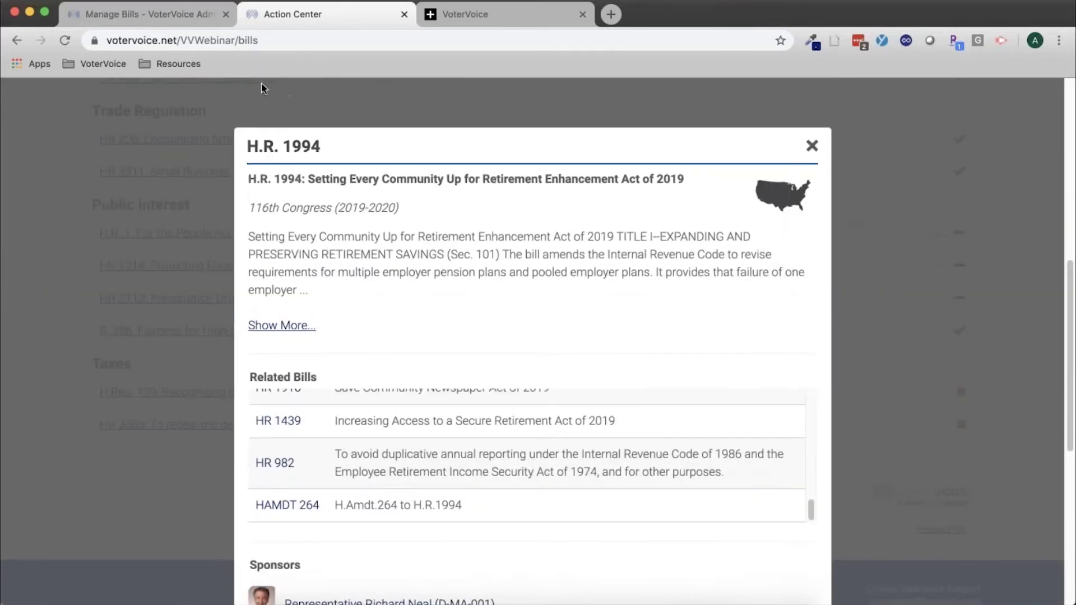
Go back to the Manage Bills details of H.R. 1994, review the roll call votes, and close the details
{"action": "left_click", "coordinate": [197, 19]}
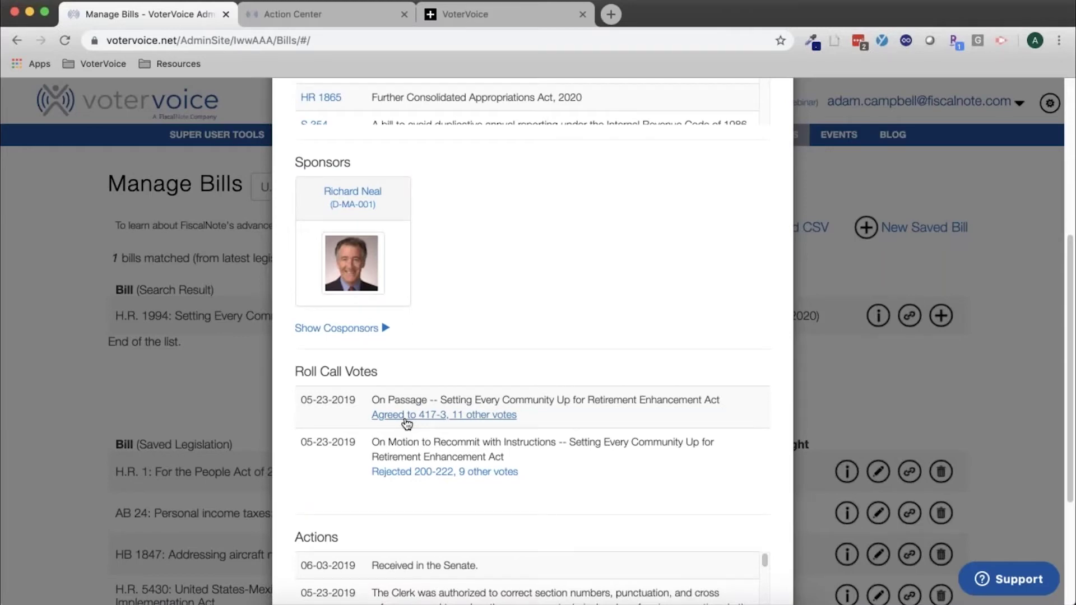
{"action": "scroll", "coordinate": [565, 287], "scroll_direction": "down", "scroll_amount": 2}
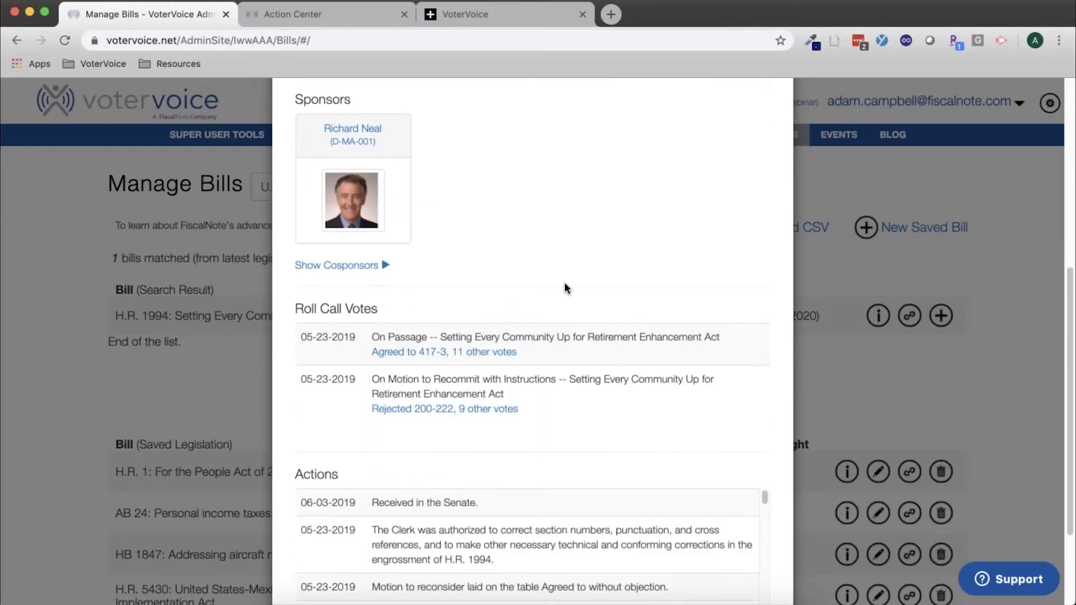
{"action": "scroll", "coordinate": [564, 288], "scroll_direction": "up", "scroll_amount": 6}
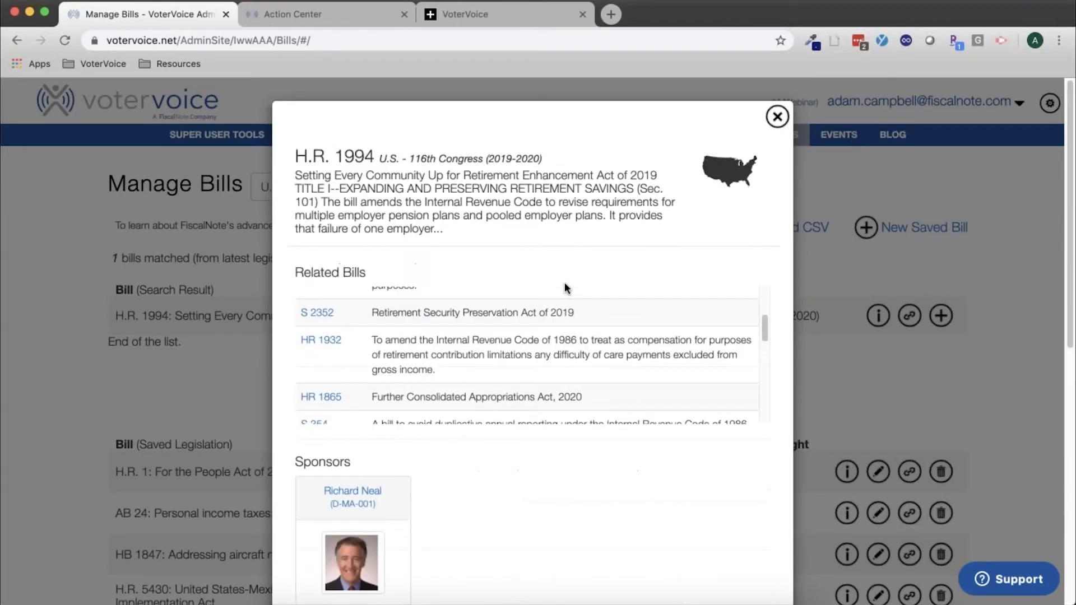
{"action": "left_click", "coordinate": [777, 117]}
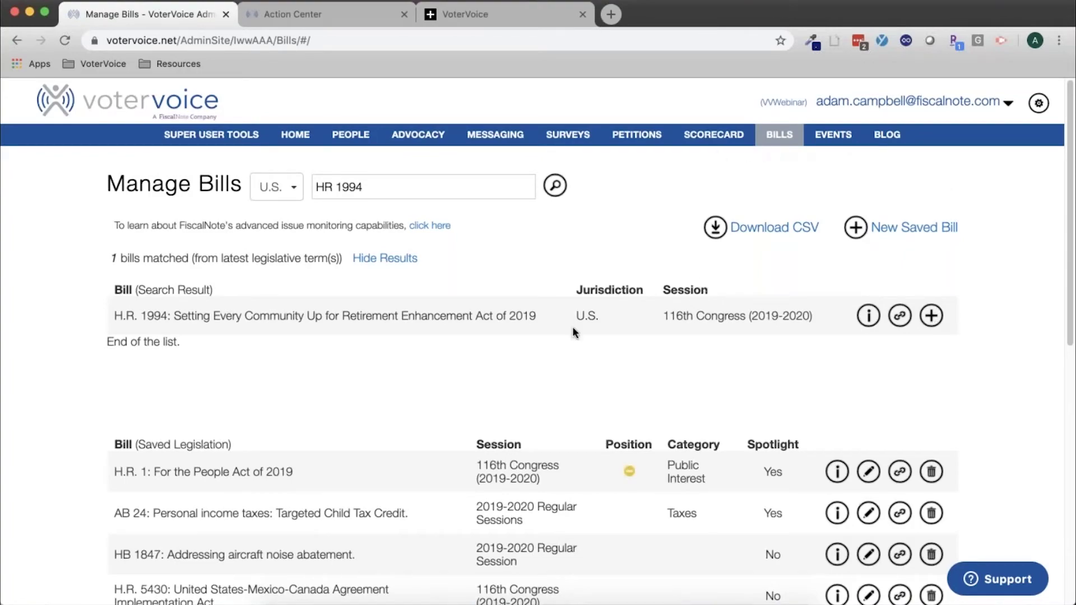
Look through the saved legislation list with its positions, categories and spotlight settings
{"action": "scroll", "coordinate": [563, 377], "scroll_direction": "down", "scroll_amount": 7}
{"action": "scroll", "coordinate": [549, 358], "scroll_direction": "down", "scroll_amount": 3}
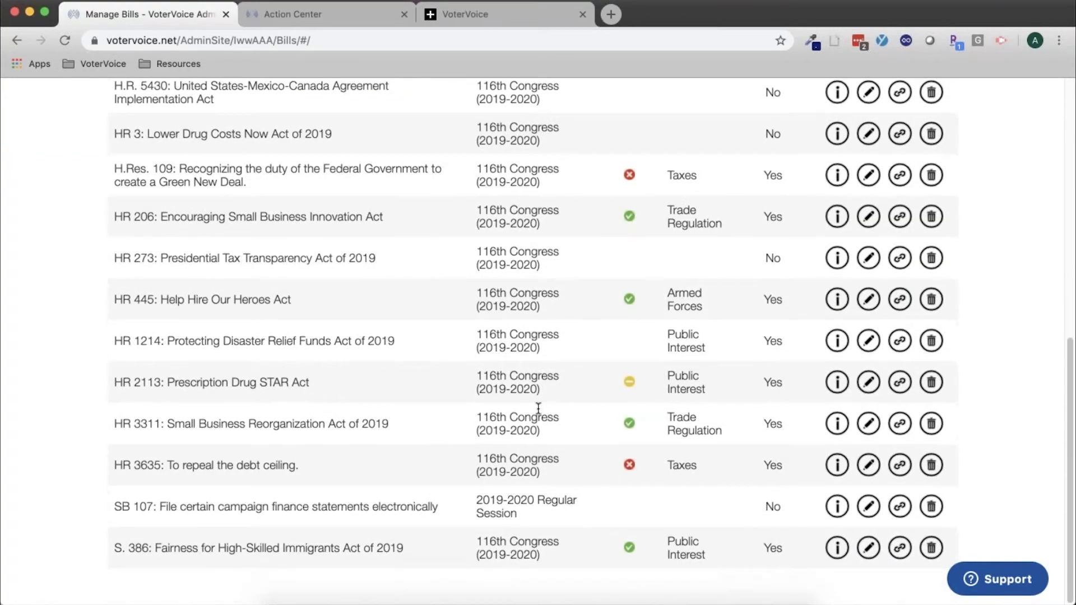
{"action": "scroll", "coordinate": [535, 364], "scroll_direction": "up", "scroll_amount": 6}
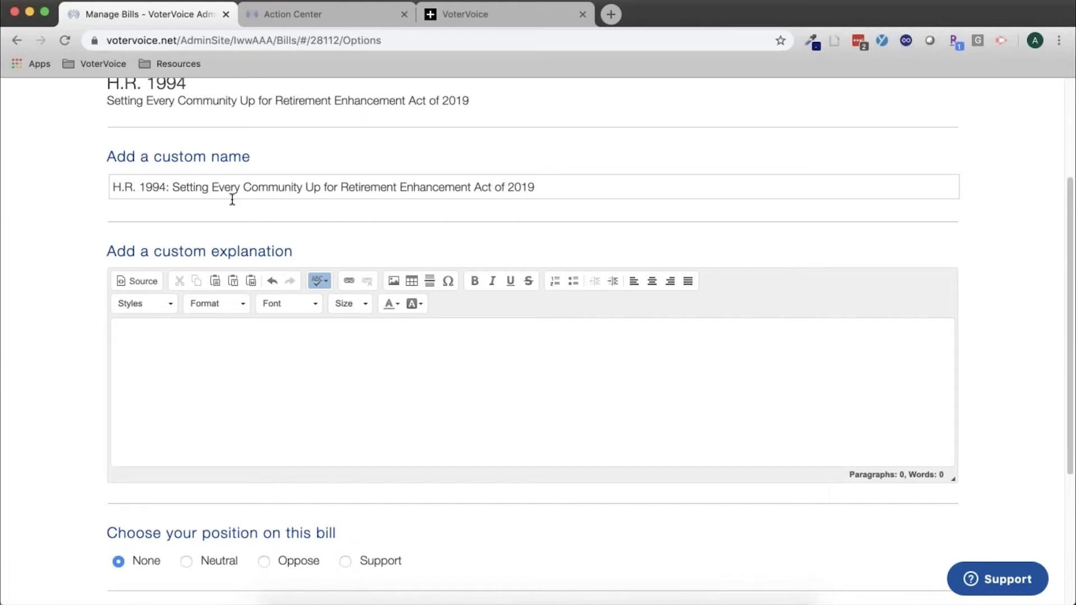
Change the bill's custom name to "H.R. 1994: SECURE Act of 2019"
{"action": "left_click", "coordinate": [174, 187]}
{"action": "key", "text": "shift+super+Left"}
{"action": "left_click_drag", "start_coordinate": [522, 185], "coordinate": [472, 189]}
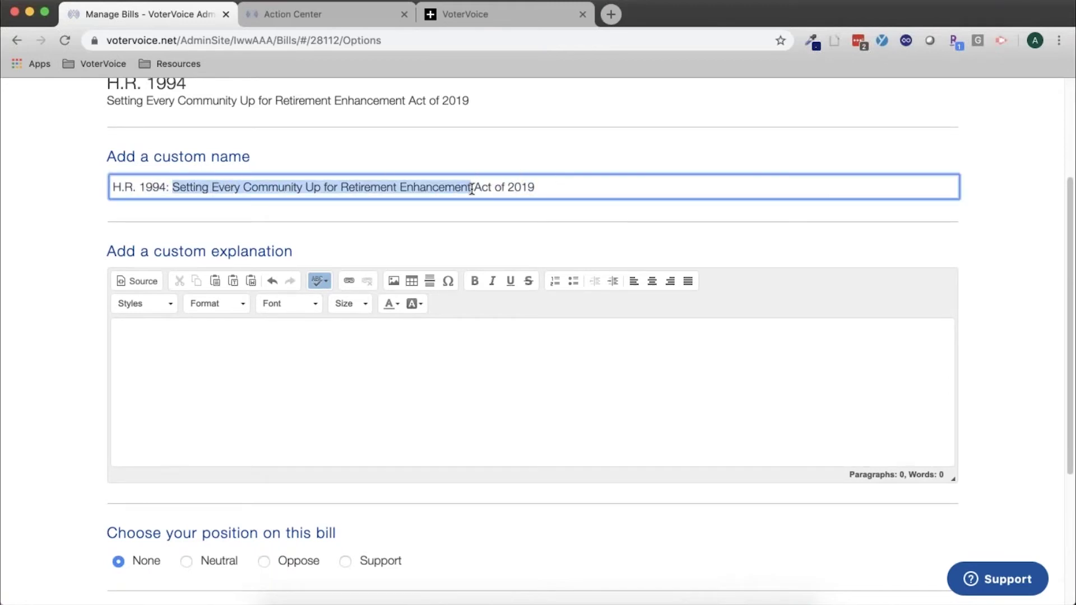
{"action": "type", "text": "Sae"}
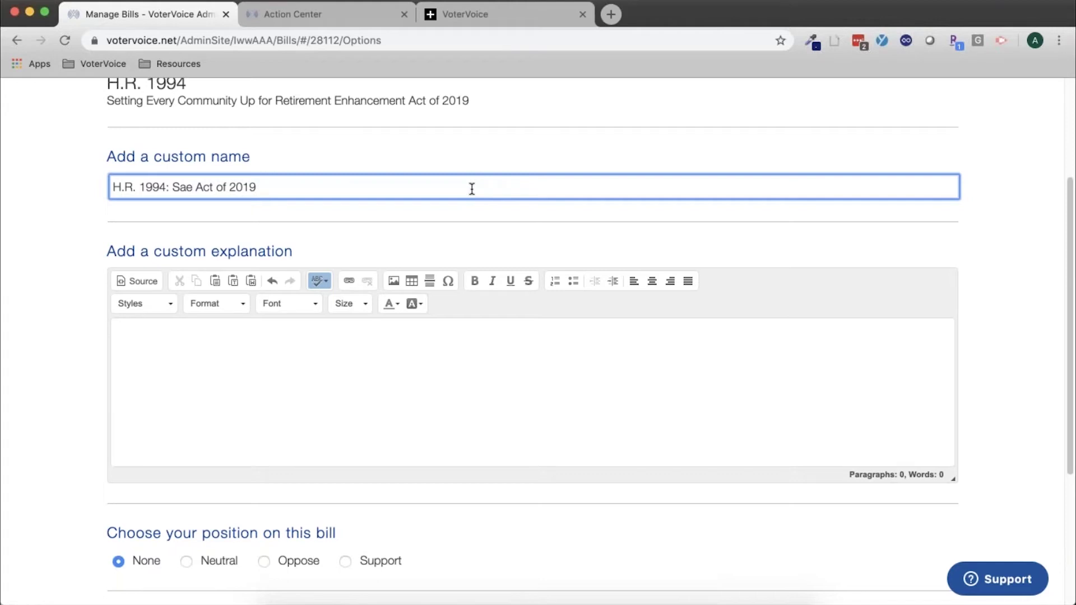
{"action": "key", "text": "BackSpace"}
{"action": "key", "text": "BackSpace"}
{"action": "key", "text": "Delete"}
{"action": "type", "text": "ECURE"}
{"action": "left_click", "coordinate": [461, 353]}
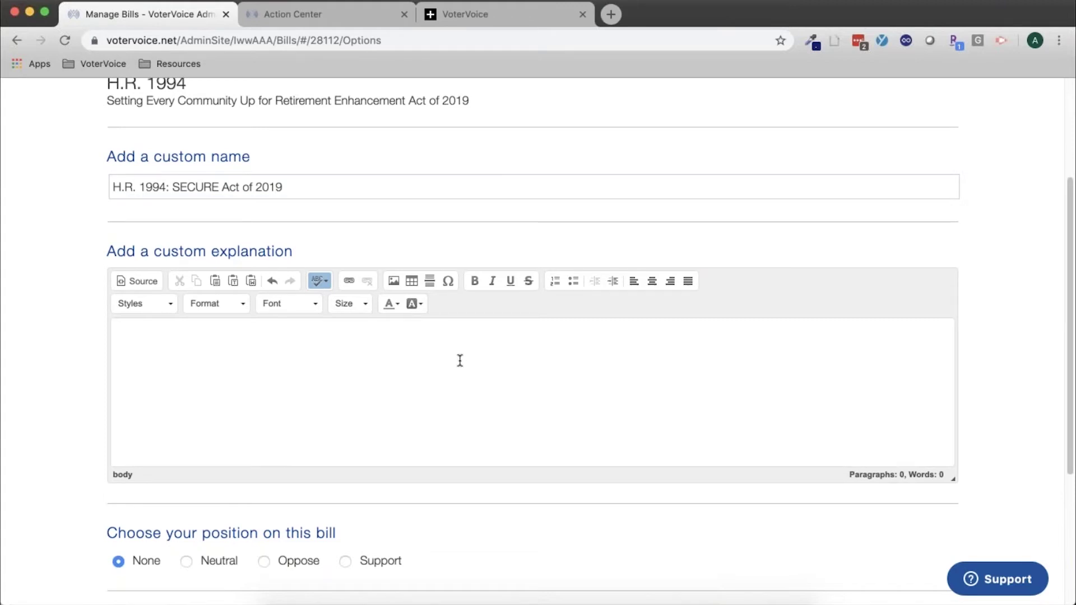
Set the position on H.R. 1994 to Support
{"action": "scroll", "coordinate": [457, 359], "scroll_direction": "down", "scroll_amount": 3}
{"action": "scroll", "coordinate": [450, 363], "scroll_direction": "down", "scroll_amount": 1}
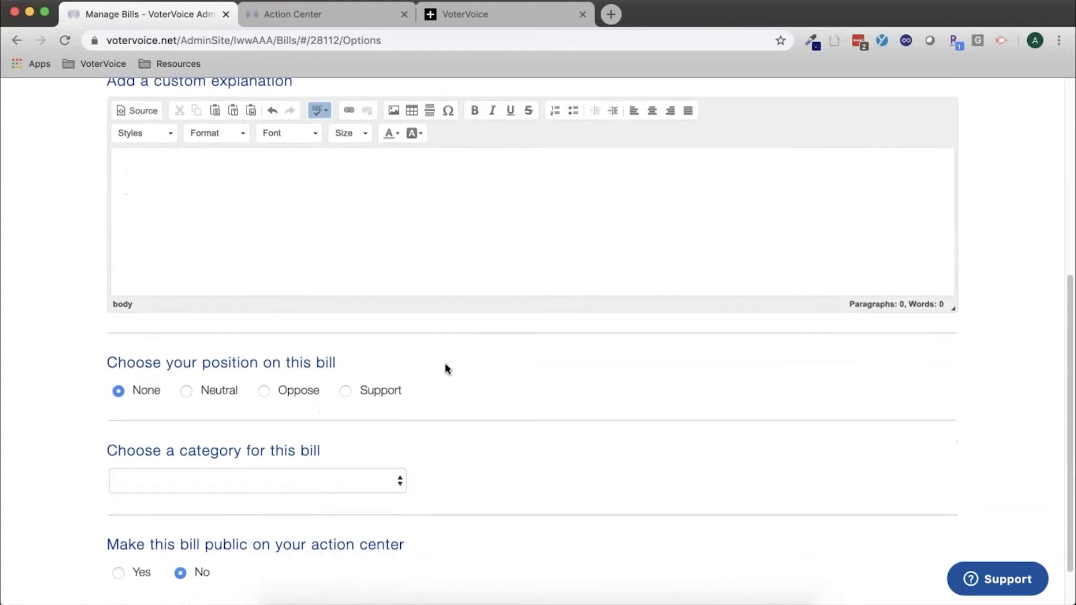
{"action": "left_click_drag", "start_coordinate": [109, 363], "coordinate": [343, 368]}
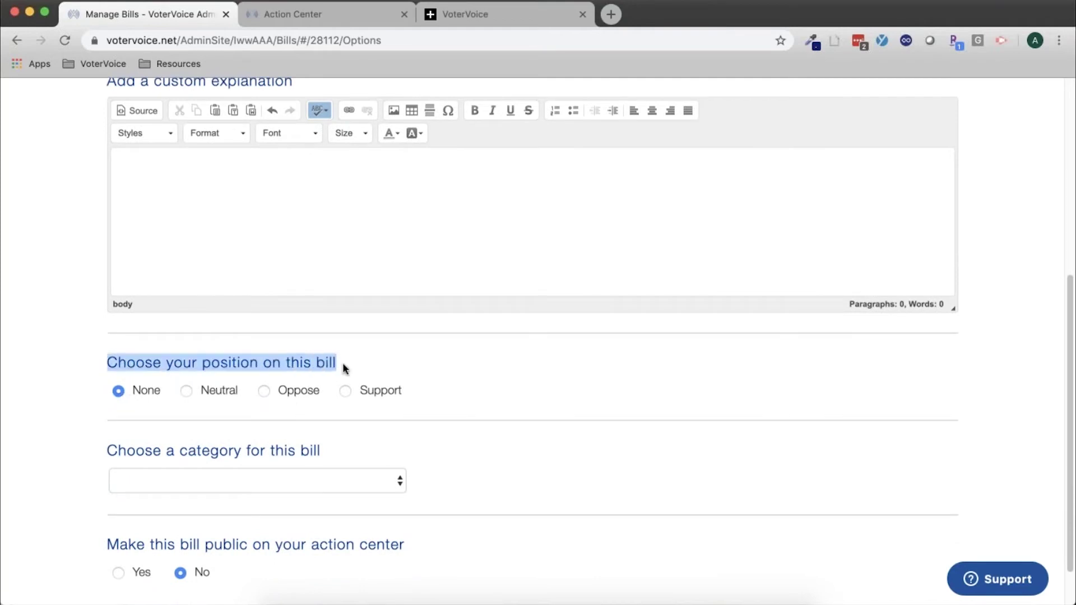
{"action": "left_click", "coordinate": [391, 377]}
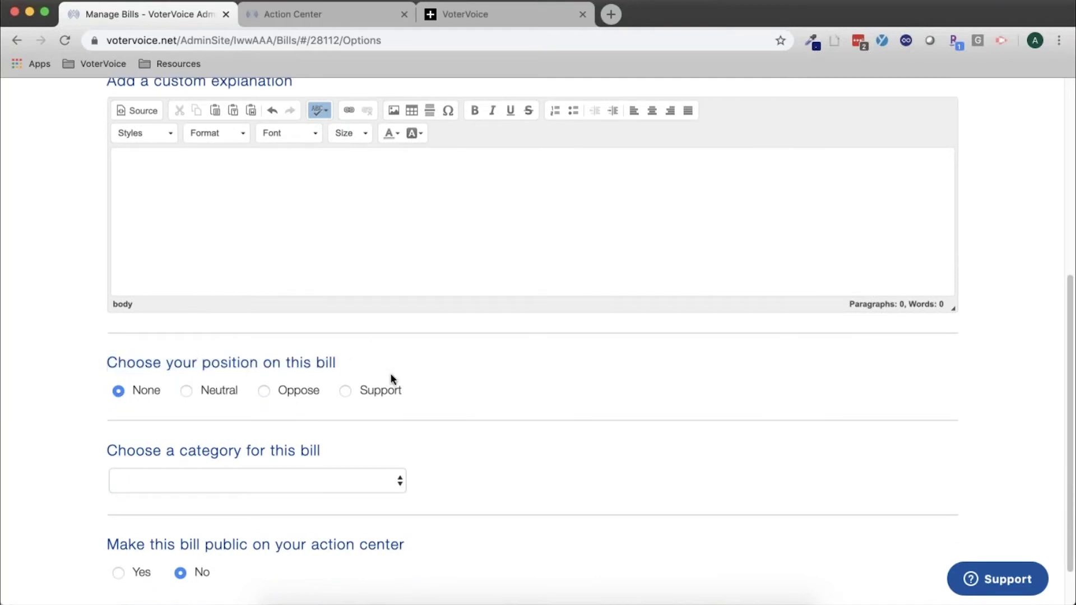
{"action": "left_click", "coordinate": [345, 391]}
{"action": "scroll", "coordinate": [548, 403], "scroll_direction": "down", "scroll_amount": 2}
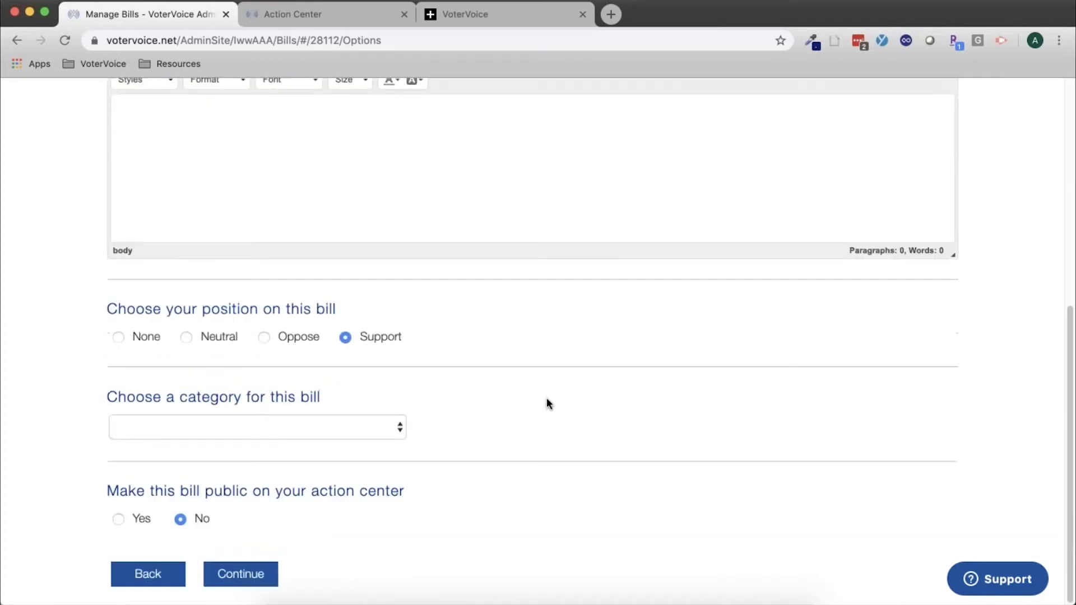
Save H.R. 1994 in the Public Interest category, make it public on the action center, and return to the saved bills
{"action": "left_click", "coordinate": [336, 428]}
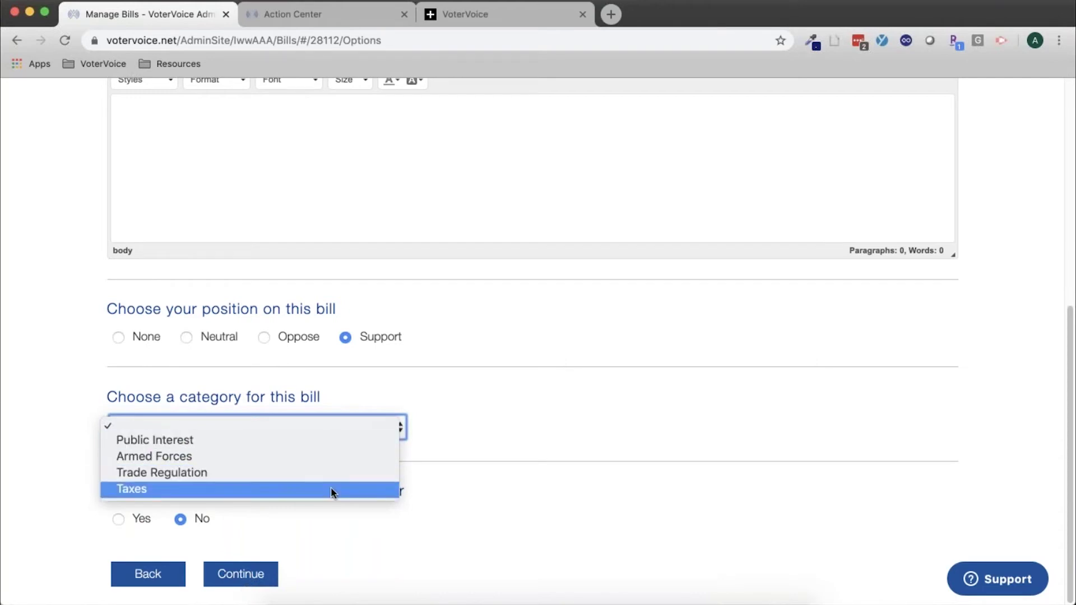
{"action": "left_click", "coordinate": [335, 439]}
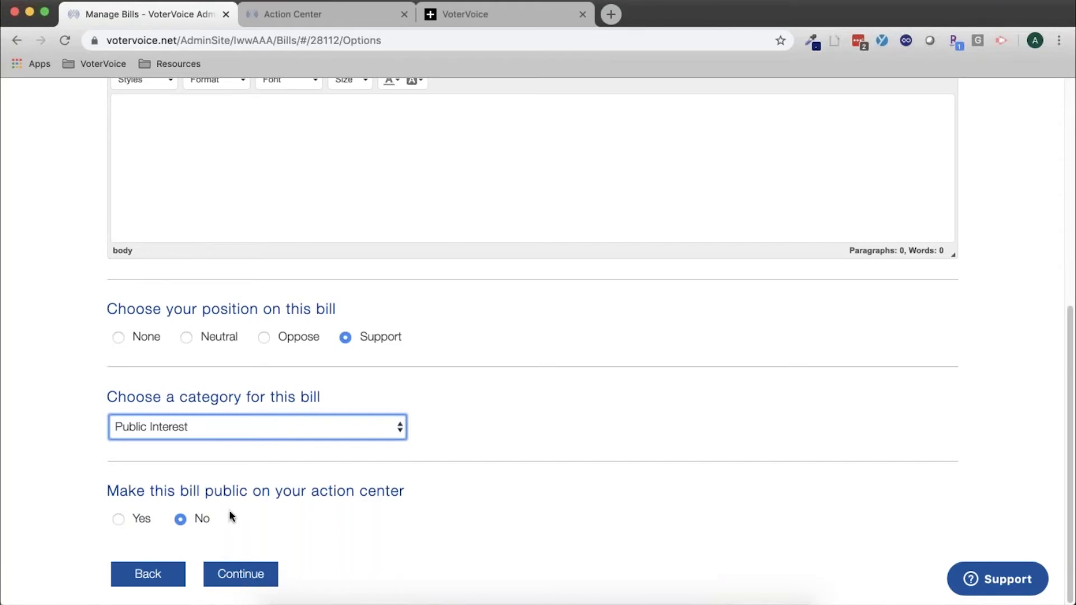
{"action": "left_click", "coordinate": [117, 520]}
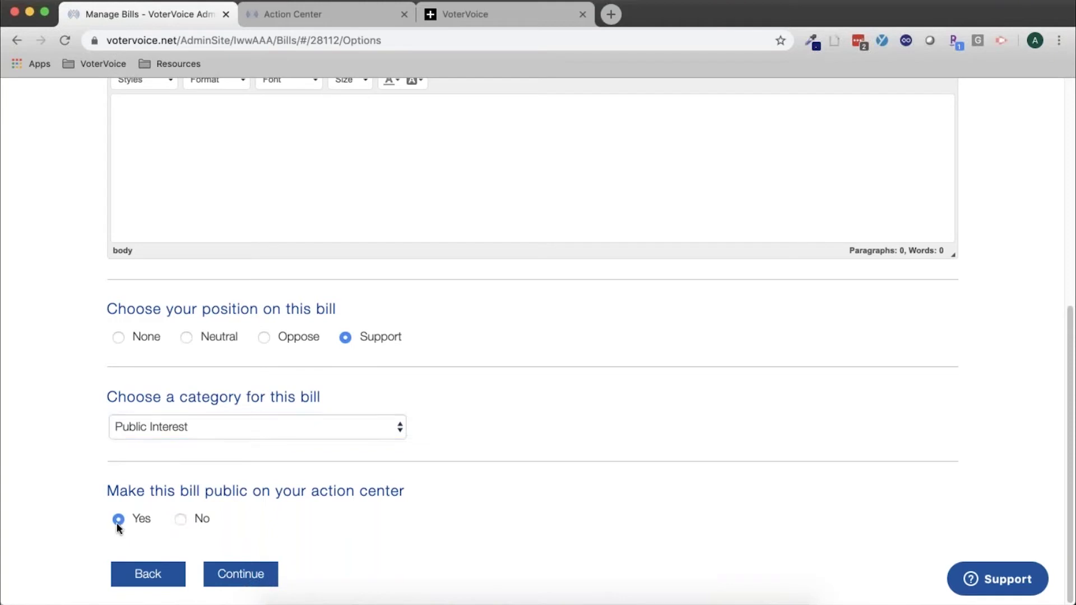
{"action": "left_click", "coordinate": [232, 575]}
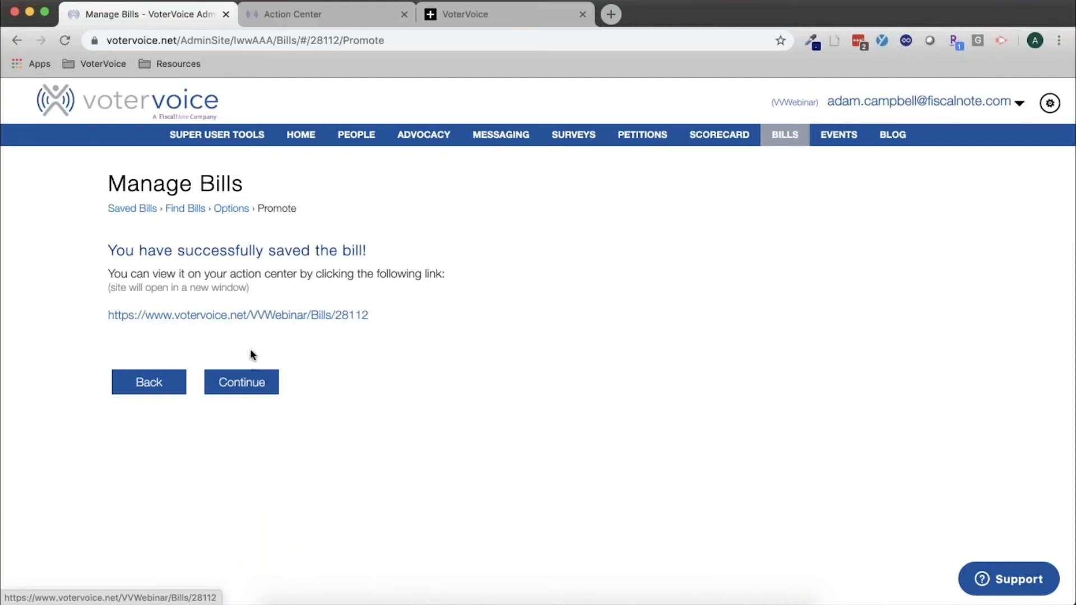
{"action": "left_click", "coordinate": [254, 386]}
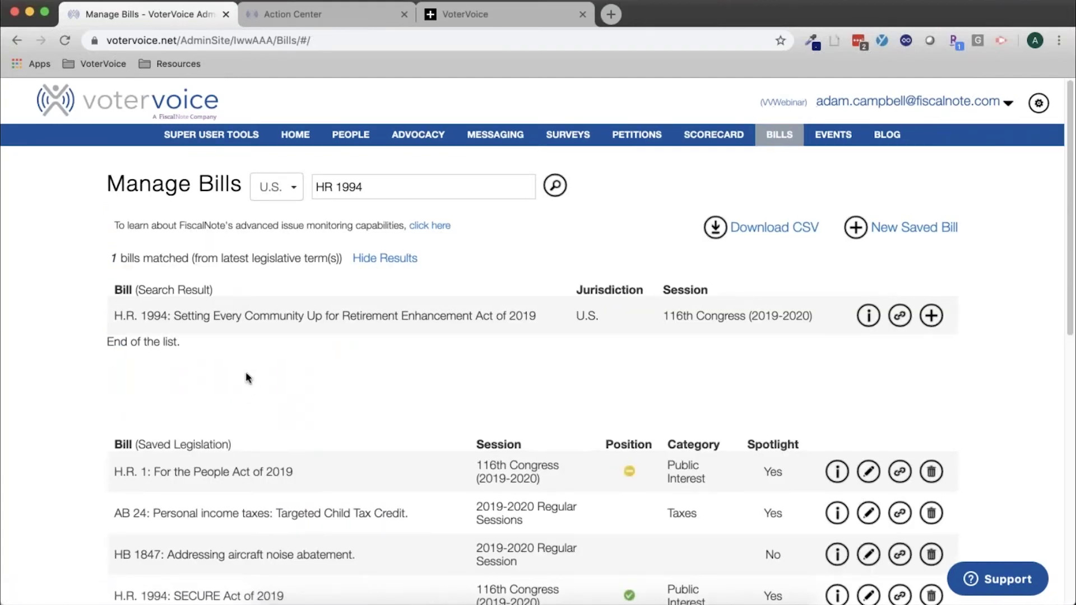
Switch to the Action Center, close the open H.R. 1994 details, and refresh the legislation page
{"action": "left_click", "coordinate": [305, 12]}
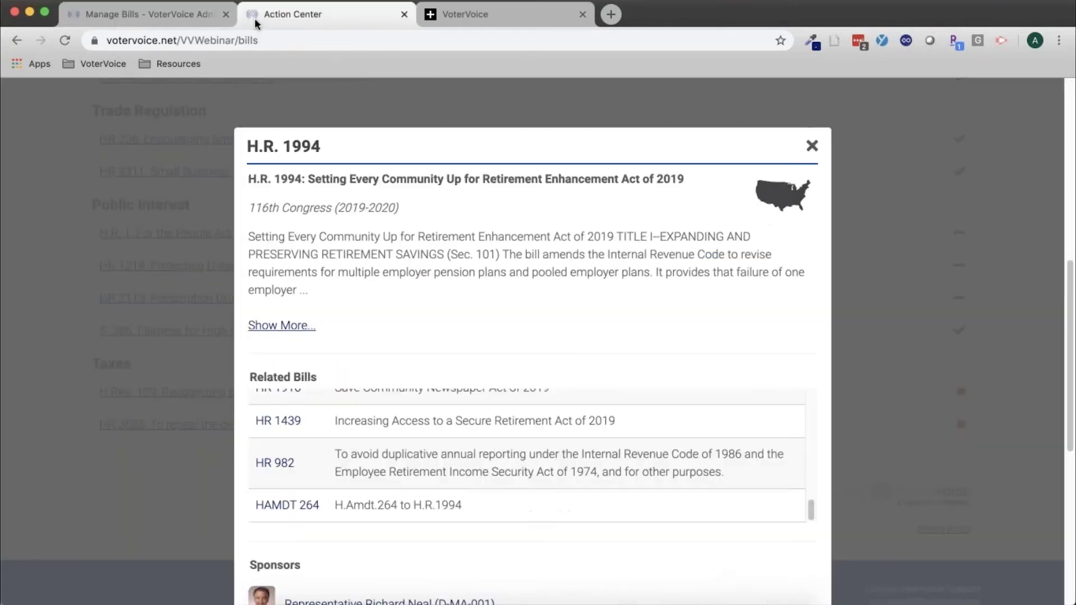
{"action": "left_click", "coordinate": [811, 146]}
{"action": "scroll", "coordinate": [631, 214], "scroll_direction": "up", "scroll_amount": 3}
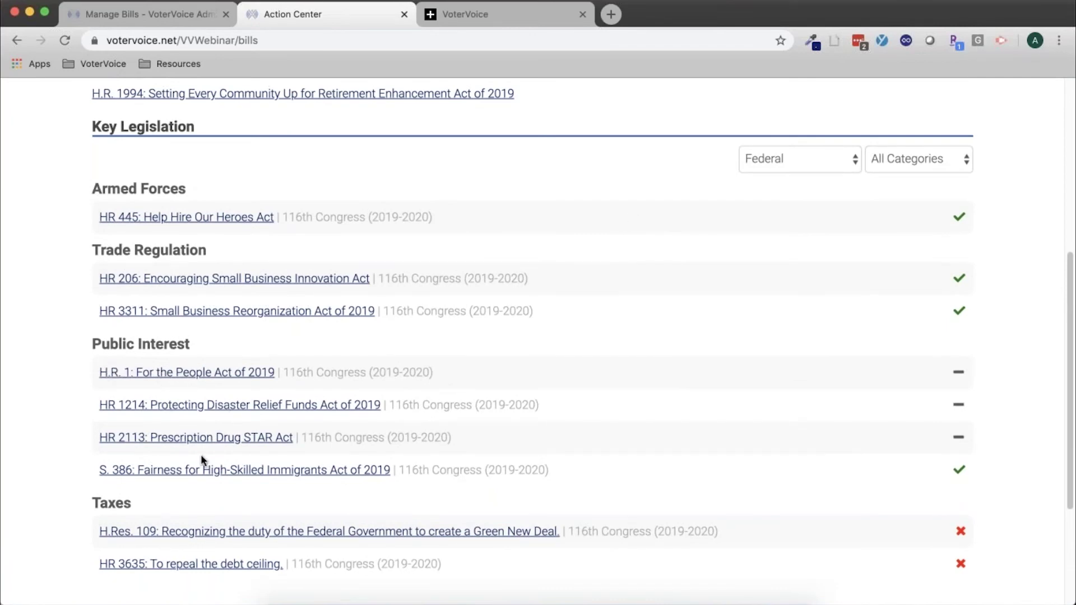
{"action": "left_click", "coordinate": [66, 40]}
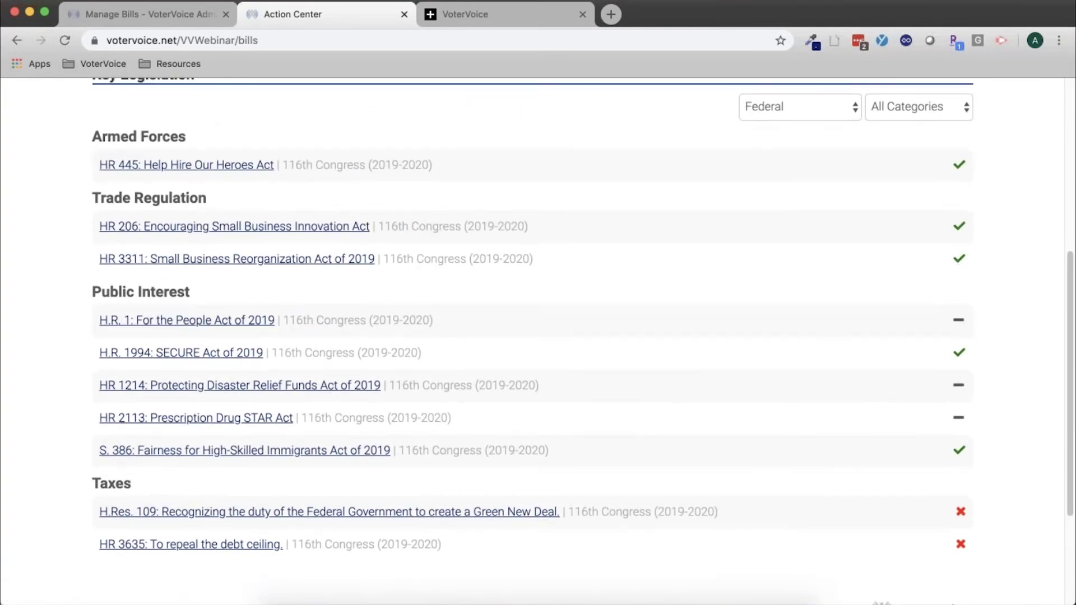
Open H.R. 1994: SECURE Act of 2019 under Public Interest, review its explanation and position, and close the details
{"action": "left_click", "coordinate": [236, 355]}
{"action": "scroll", "coordinate": [691, 330], "scroll_direction": "down", "scroll_amount": 3}
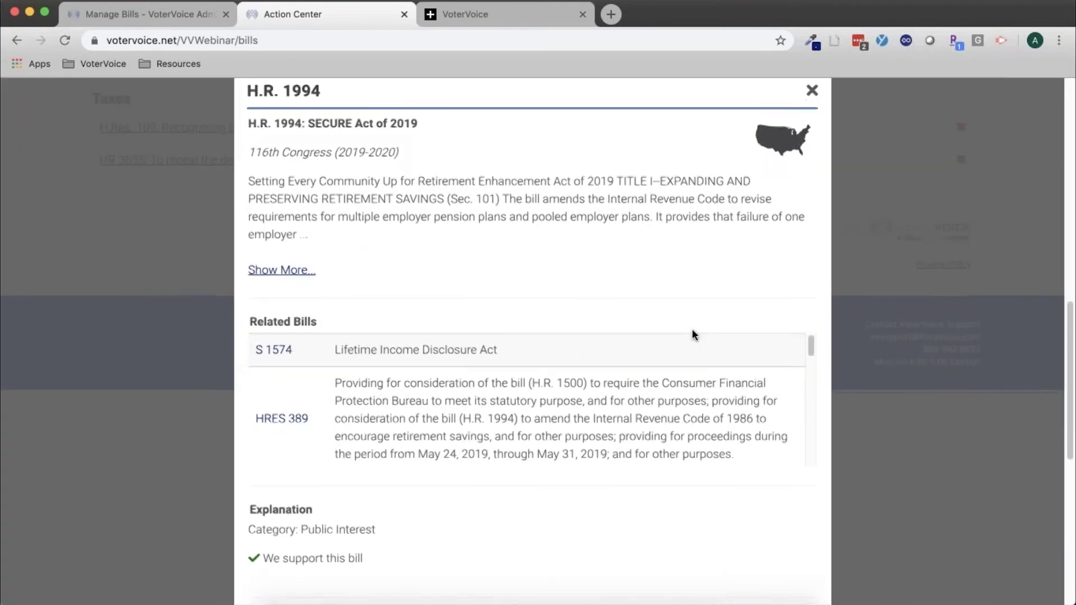
{"action": "scroll", "coordinate": [647, 336], "scroll_direction": "up", "scroll_amount": 2}
{"action": "scroll", "coordinate": [648, 334], "scroll_direction": "up", "scroll_amount": 3}
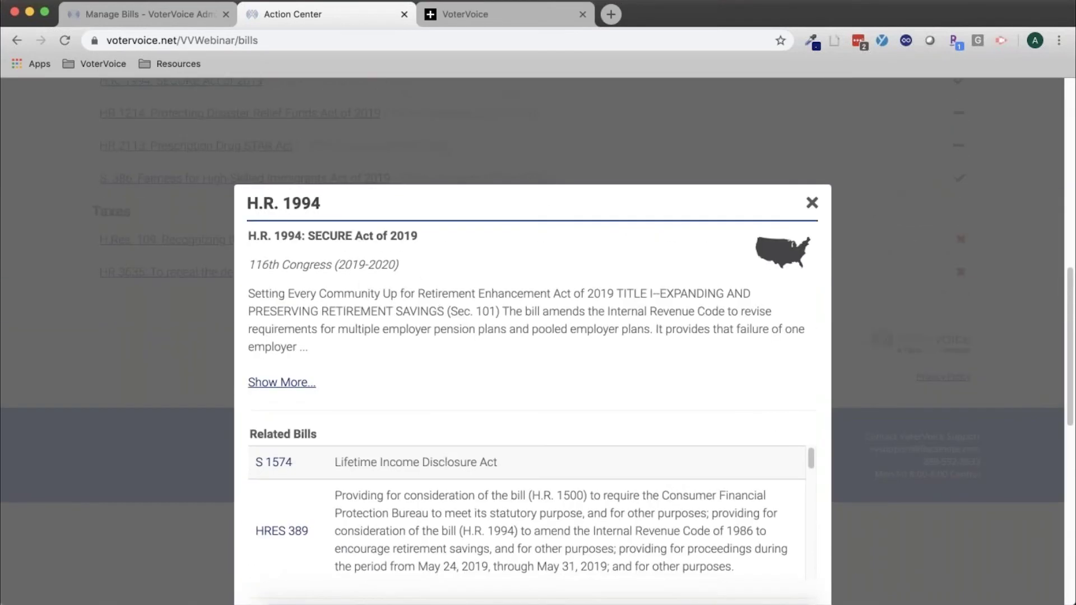
{"action": "scroll", "coordinate": [453, 413], "scroll_direction": "down", "scroll_amount": 1}
{"action": "scroll", "coordinate": [453, 413], "scroll_direction": "down", "scroll_amount": 5}
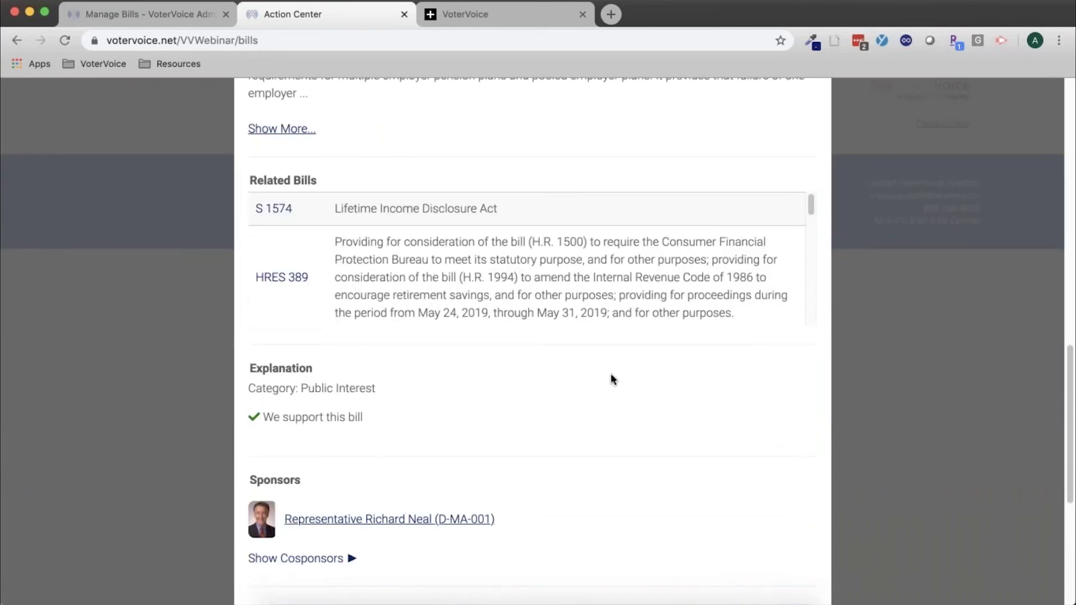
{"action": "scroll", "coordinate": [669, 375], "scroll_direction": "up", "scroll_amount": 5}
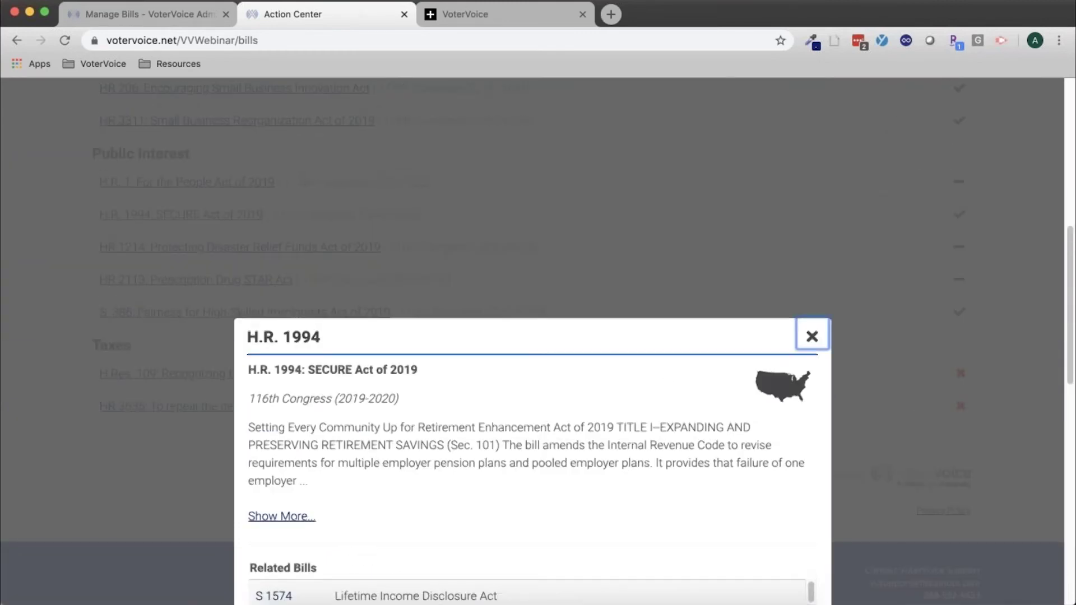
{"action": "left_click", "coordinate": [812, 338]}
{"action": "scroll", "coordinate": [775, 332], "scroll_direction": "up", "scroll_amount": 3}
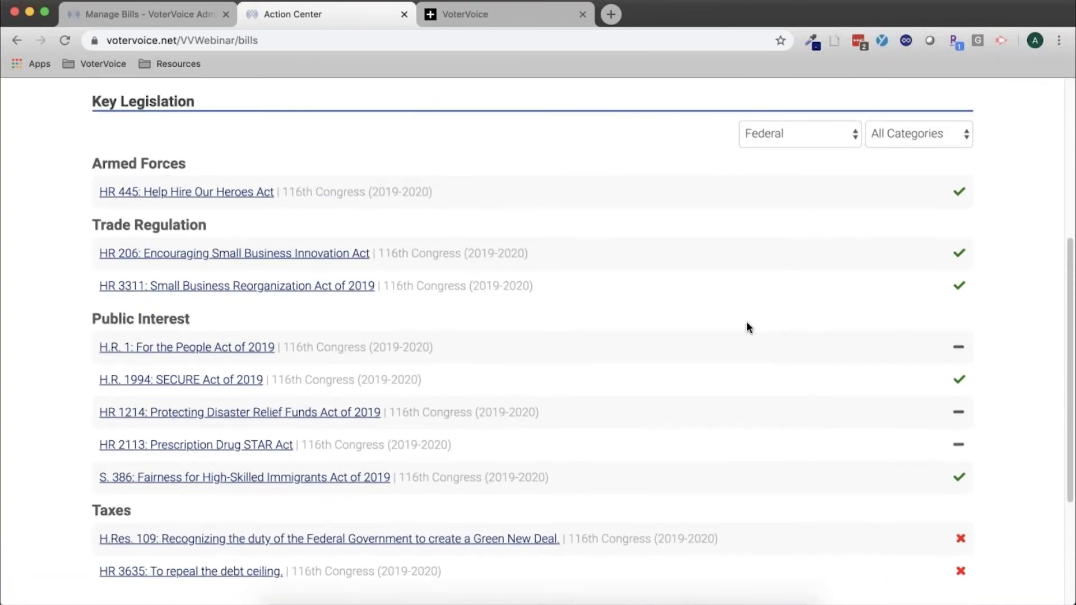
{"action": "scroll", "coordinate": [746, 324], "scroll_direction": "up", "scroll_amount": 2}
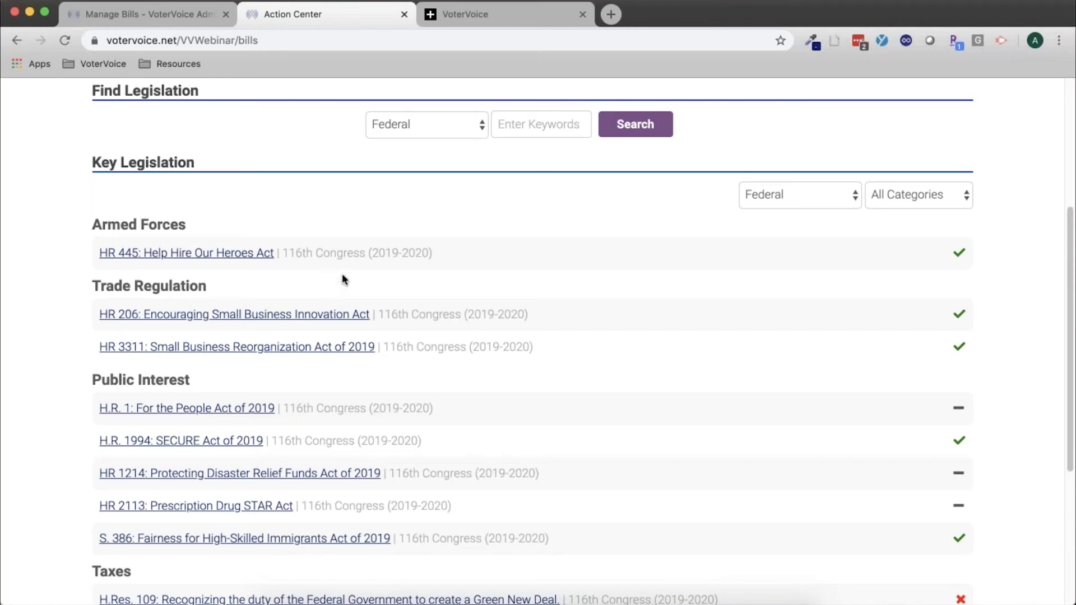
Return to the VoterVoice admin site, open Bill Tracker Layout, and view the default jurisdiction options
{"action": "left_click", "coordinate": [178, 12]}
{"action": "mouse_move", "coordinate": [714, 134]}
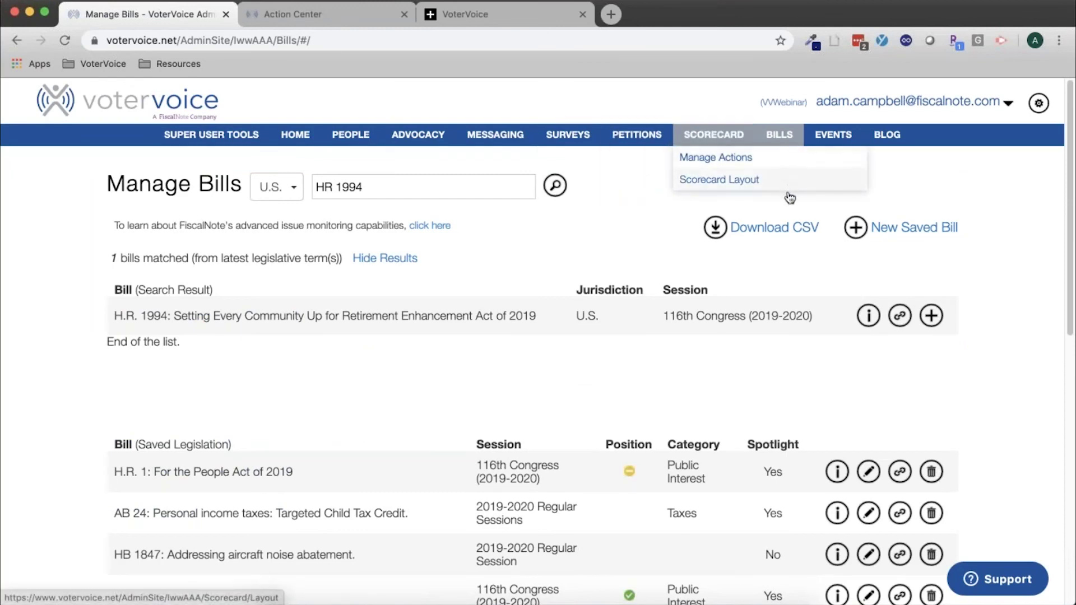
{"action": "mouse_move", "coordinate": [779, 134]}
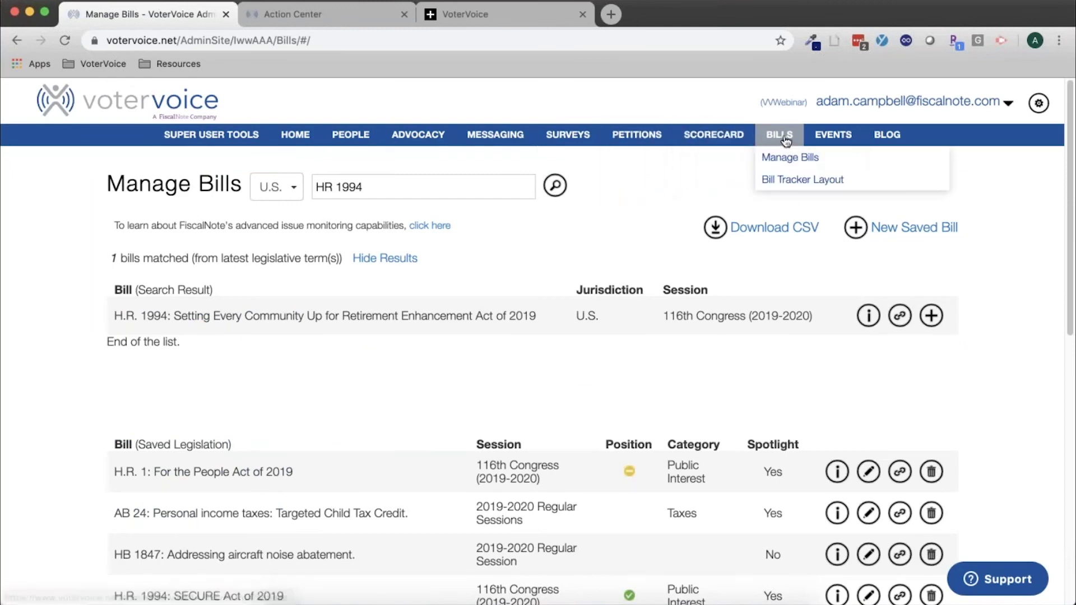
{"action": "left_click", "coordinate": [790, 180]}
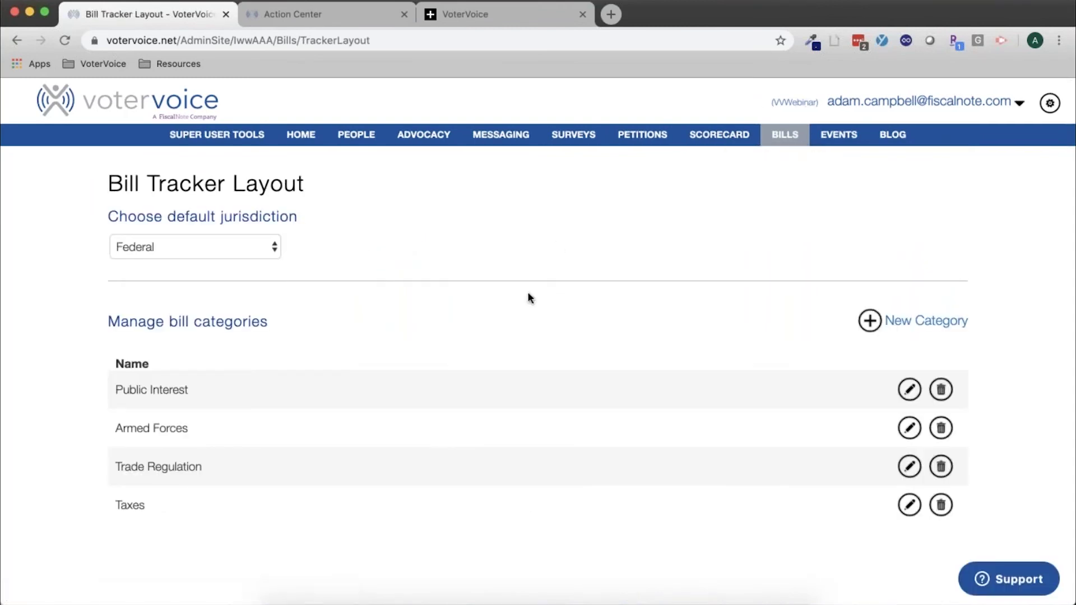
{"action": "left_click", "coordinate": [174, 250]}
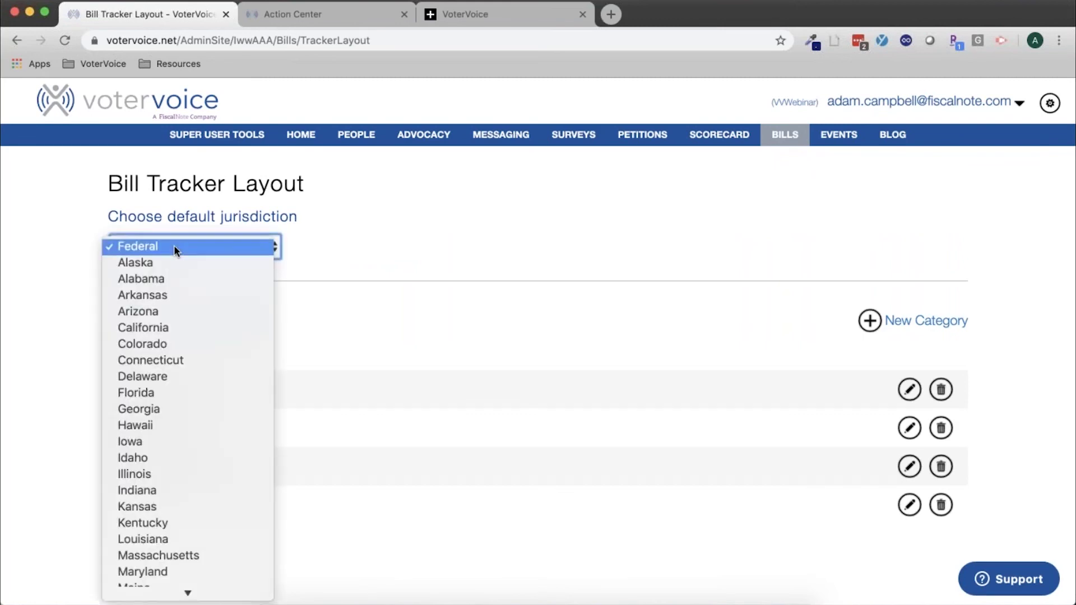
{"action": "left_click", "coordinate": [317, 256]}
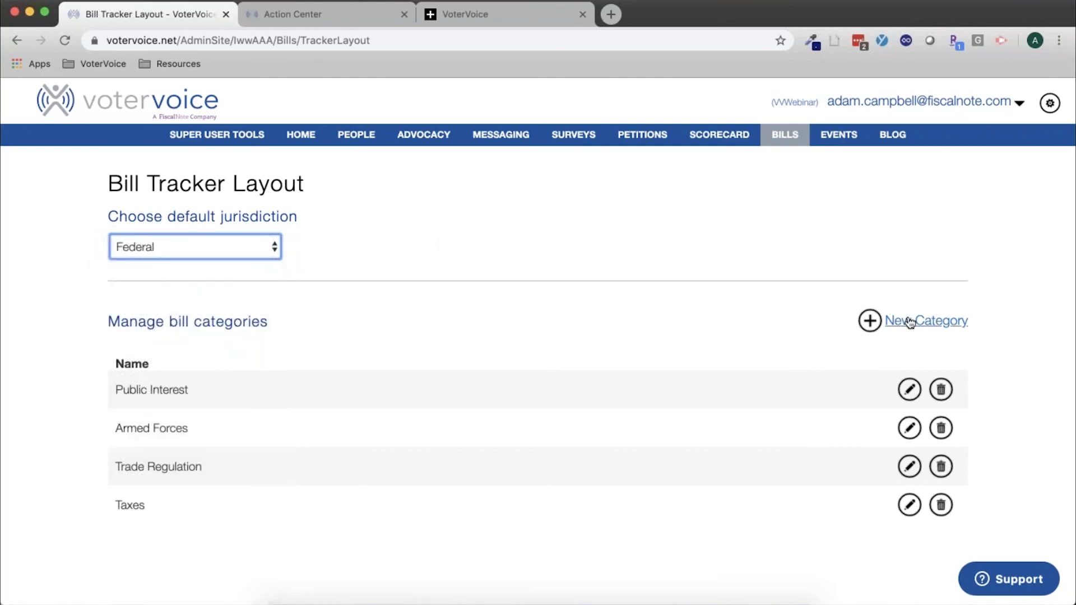
Move the Armed Forces category above Public Interest in the bill categories list
{"action": "left_click_drag", "start_coordinate": [530, 440], "coordinate": [535, 386]}
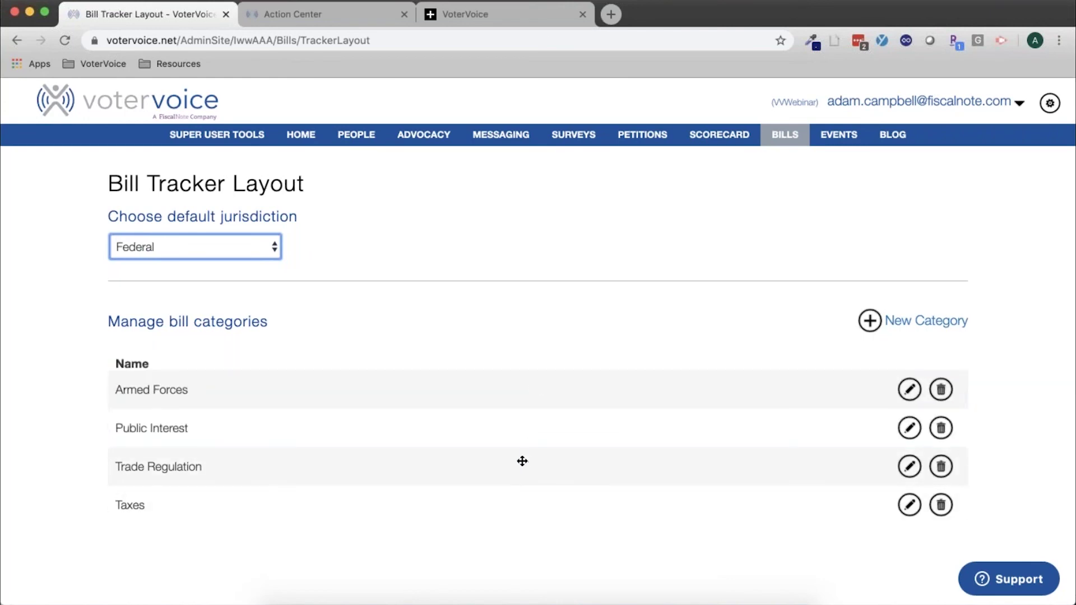